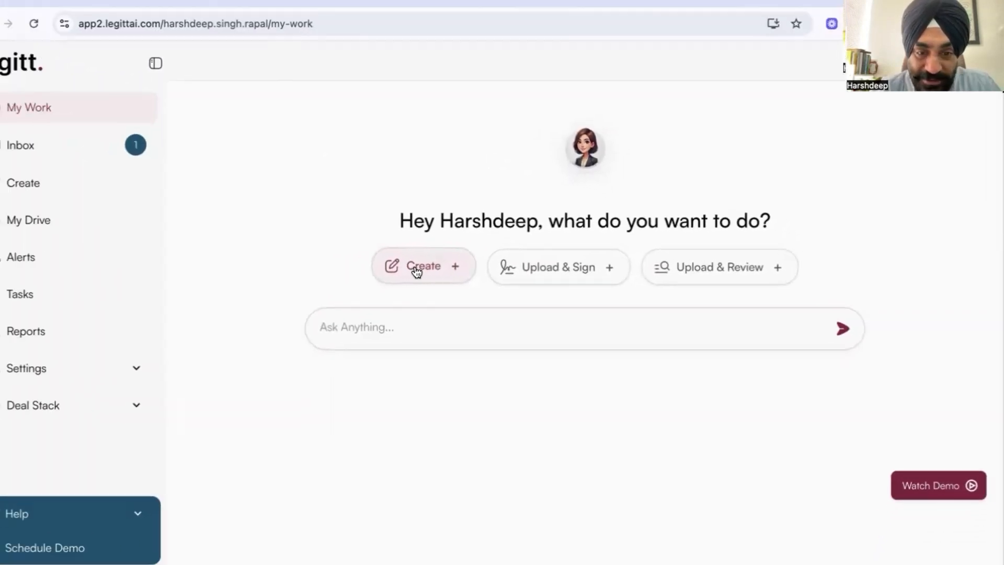
- Create a new contract document and start a drafting request to the Lana AI assistant
{"action": "left_click", "coordinate": [416, 269]}
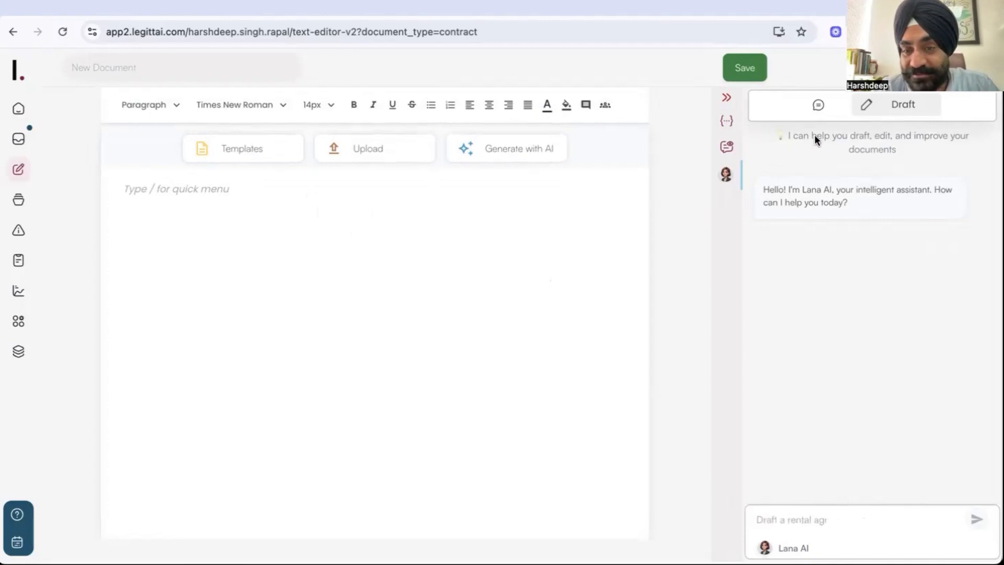
{"action": "left_click", "coordinate": [820, 519]}
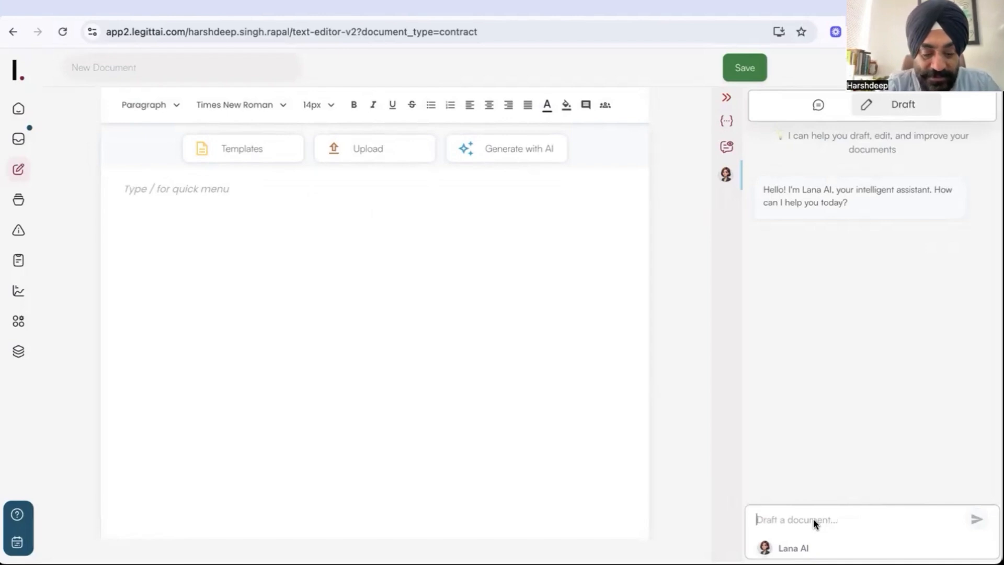
{"action": "type", "text": "Generate"}
{"action": "key", "text": "BackSpace"}
{"action": "key", "text": "BackSpace"}
{"action": "key", "text": "BackSpace"}
{"action": "key", "text": "BackSpace"}
{"action": "key", "text": "BackSpace"}
{"action": "key", "text": "BackSpace"}
{"action": "key", "text": "BackSpace"}
{"action": "key", "text": "BackSpace"}
- Write the Lana AI prompt "Draft a contract between Legitt Ai and NASA for implementation of Legitt AI Contract Intelligence"
{"action": "type", "text": "Draft a "}
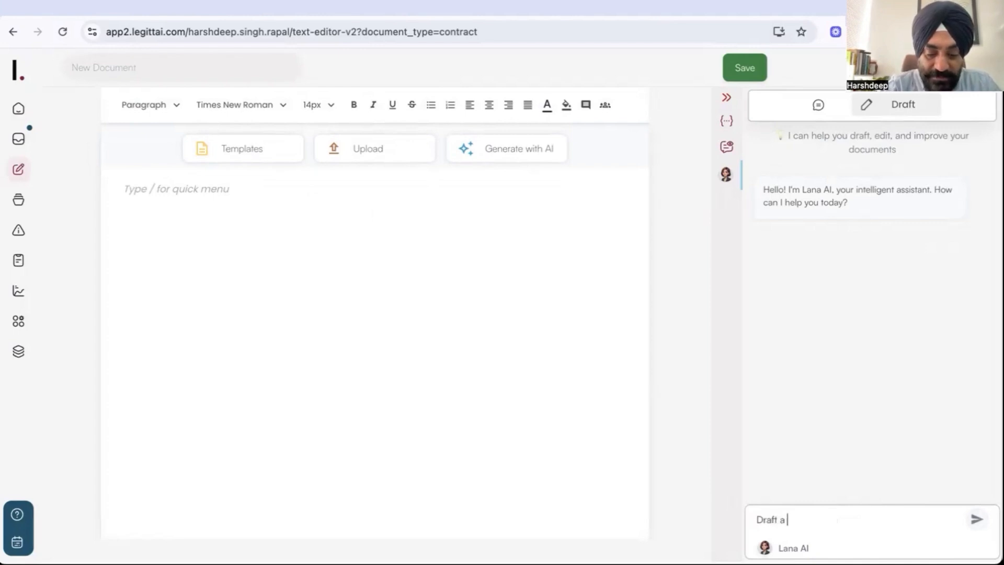
{"action": "type", "text": "contract between "}
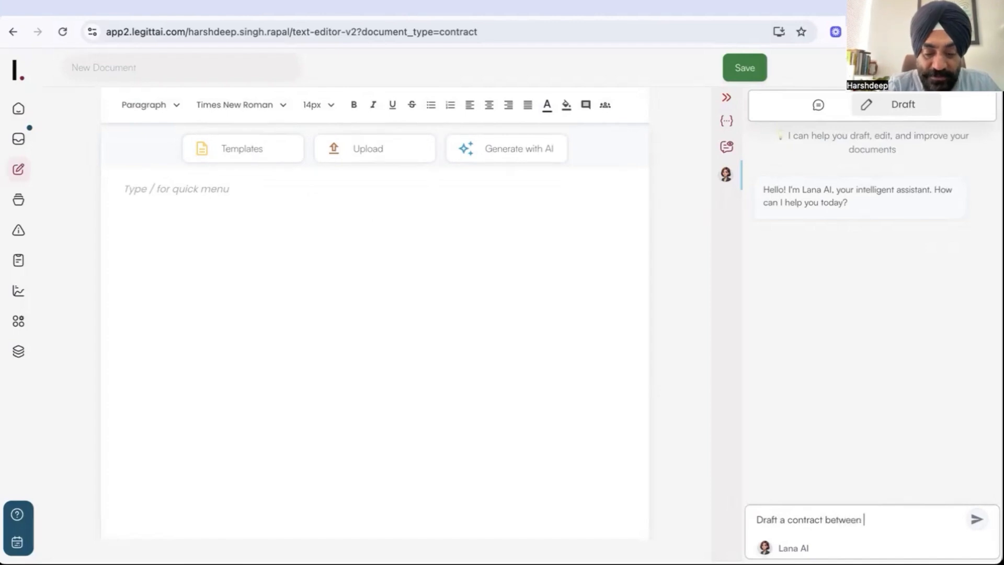
{"action": "type", "text": "Legitt Ai and NS"}
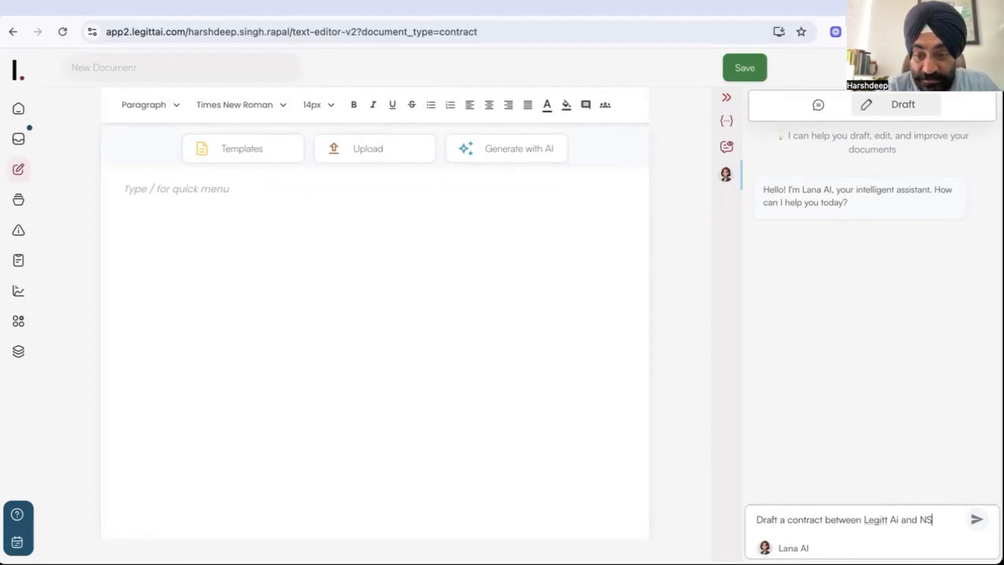
{"action": "key", "text": "BackSpace"}
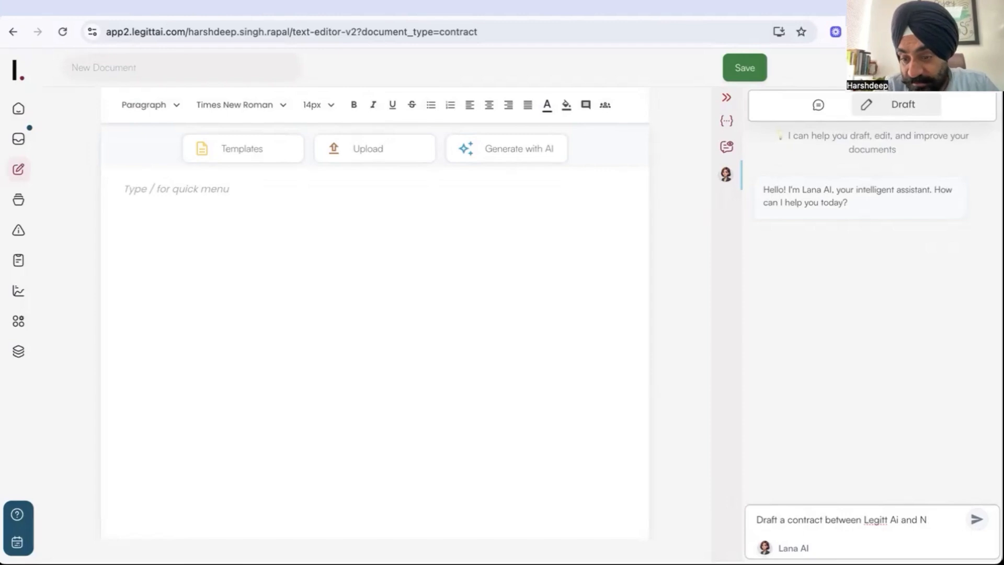
{"action": "type", "text": "ASA for im"}
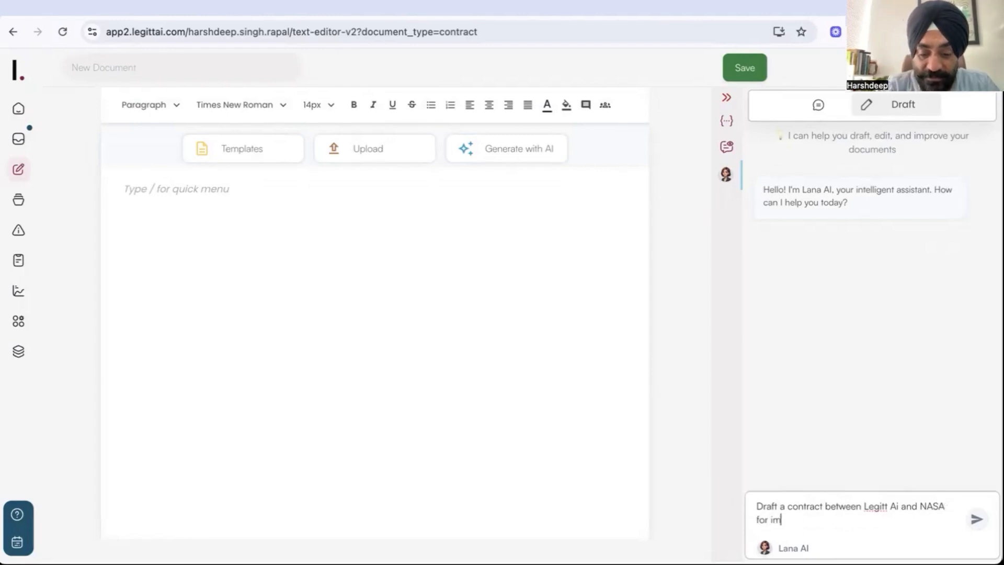
{"action": "type", "text": "plementati"}
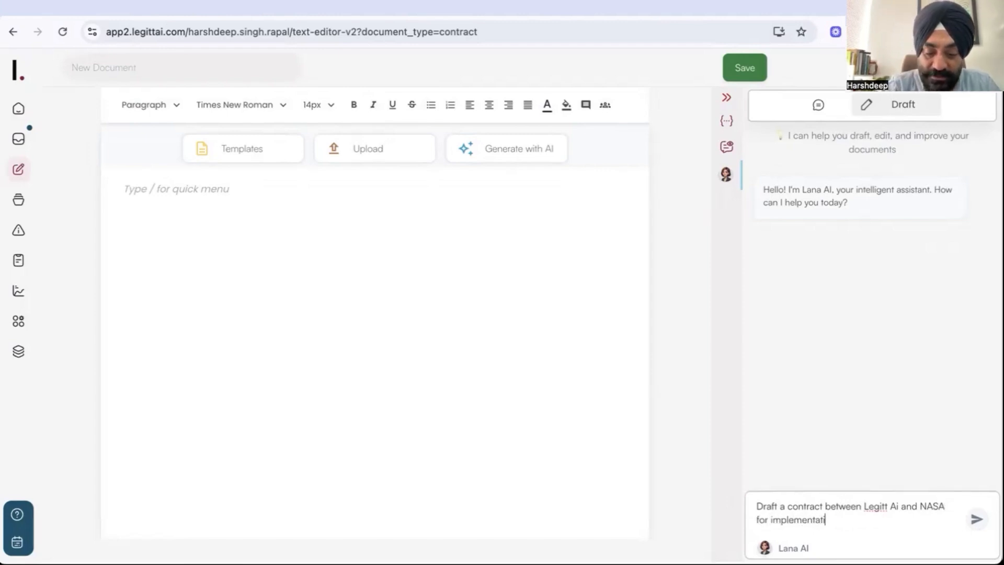
{"action": "type", "text": "on of Legit"}
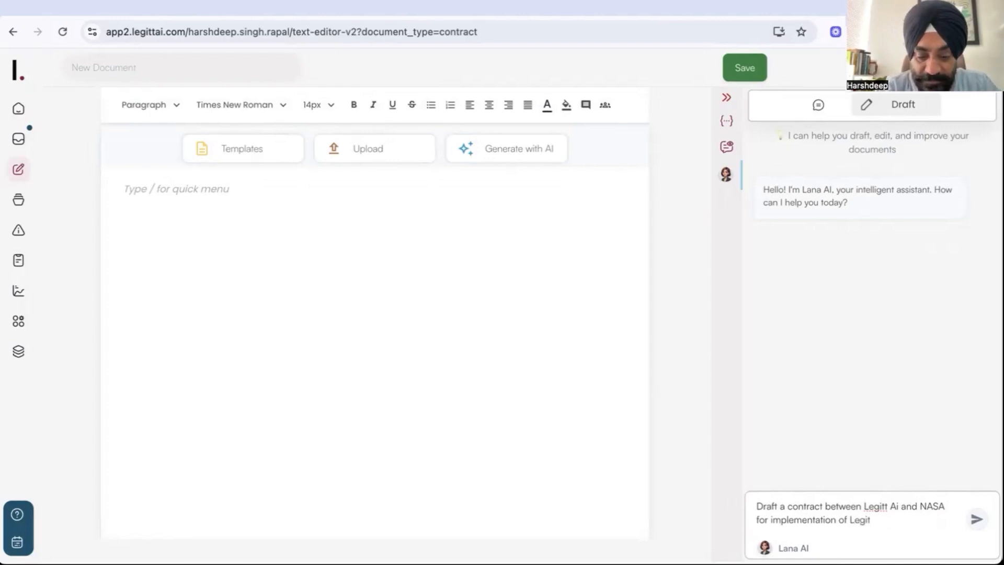
{"action": "type", "text": "t AI Contrac"}
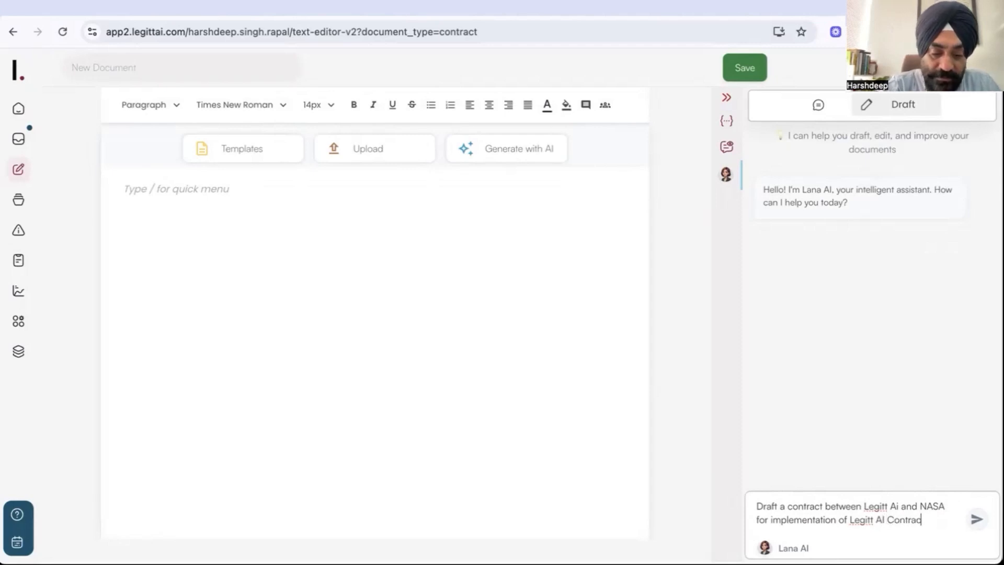
{"action": "type", "text": "t Intelli"}
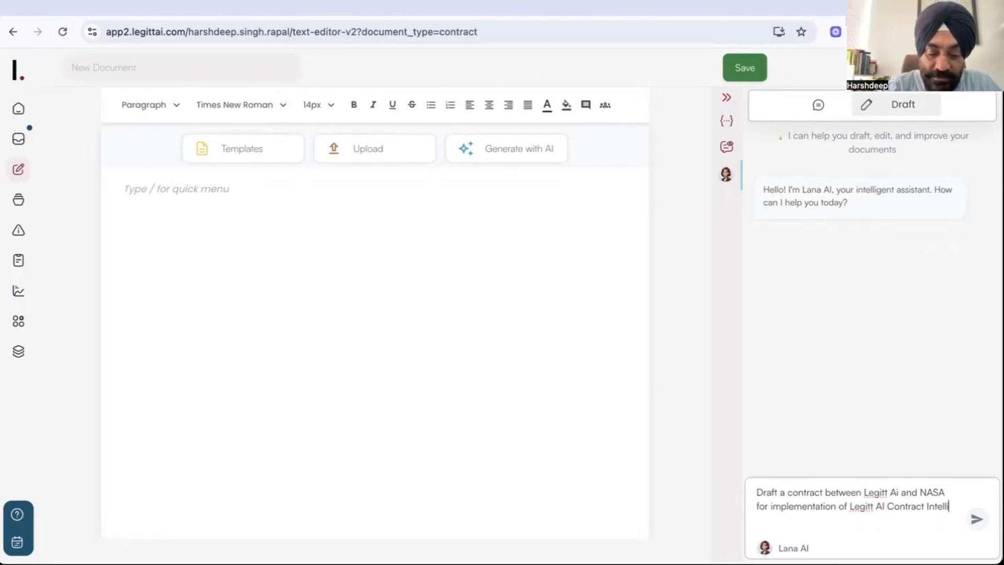
{"action": "type", "text": "gence"}
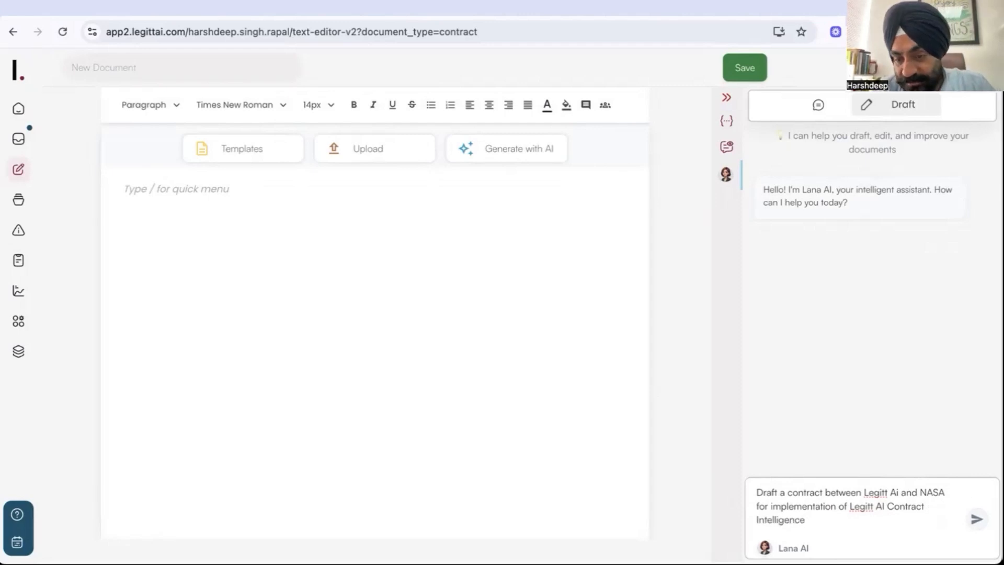
- Correct the first "Legitt Ai" in the prompt to "Legitt AI" and submit it to generate the contract
{"action": "left_click", "coordinate": [897, 492]}
{"action": "key", "text": "BackSpace"}
{"action": "type", "text": "I"}
{"action": "key", "text": "BackSpace"}
{"action": "type", "text": "I"}
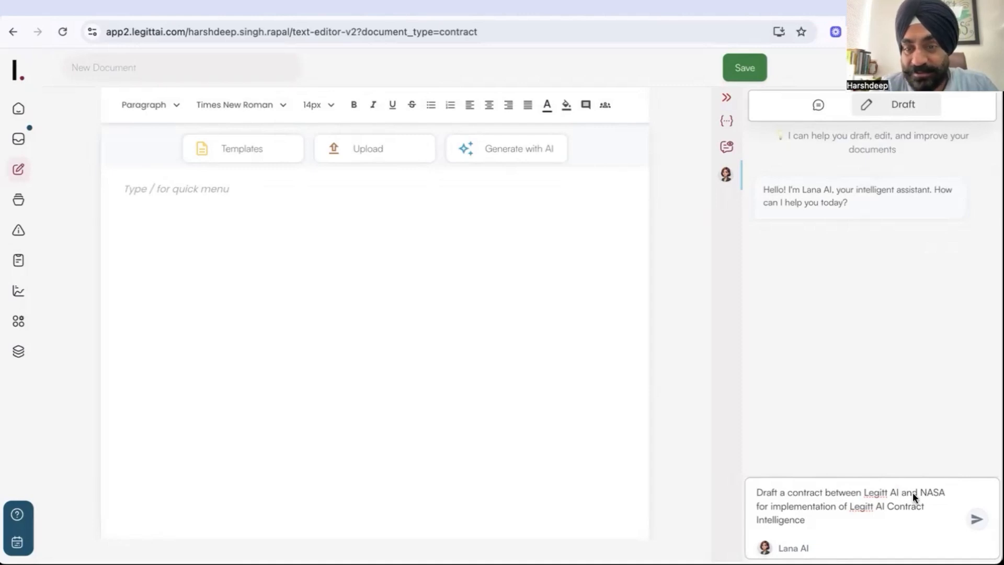
{"action": "left_click", "coordinate": [977, 521]}
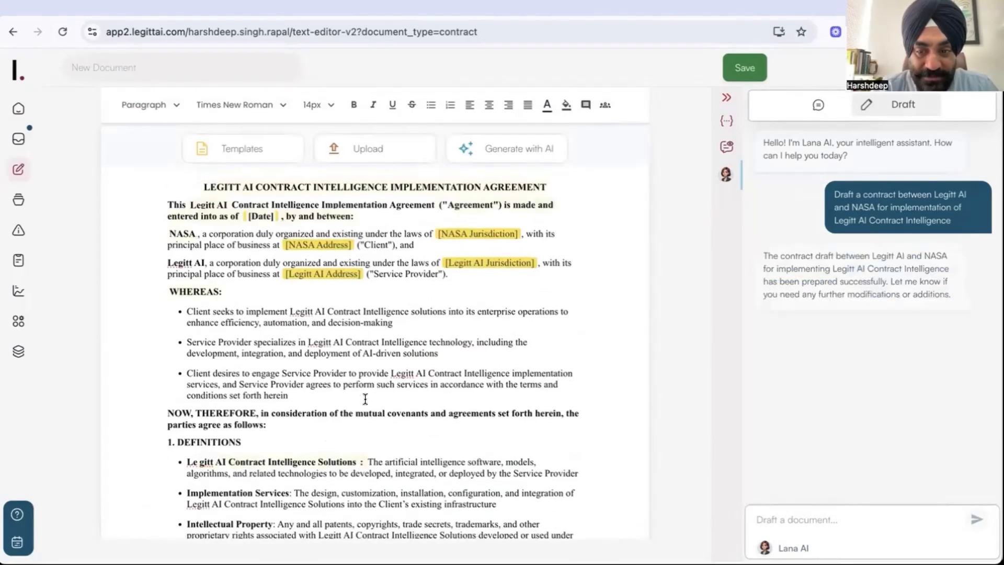
- Review the drafted agreement from the title and parties through the definitions, term, payment, dispute resolution and signature sections
{"action": "scroll", "coordinate": [408, 447], "scroll_direction": "down", "scroll_amount": 20}
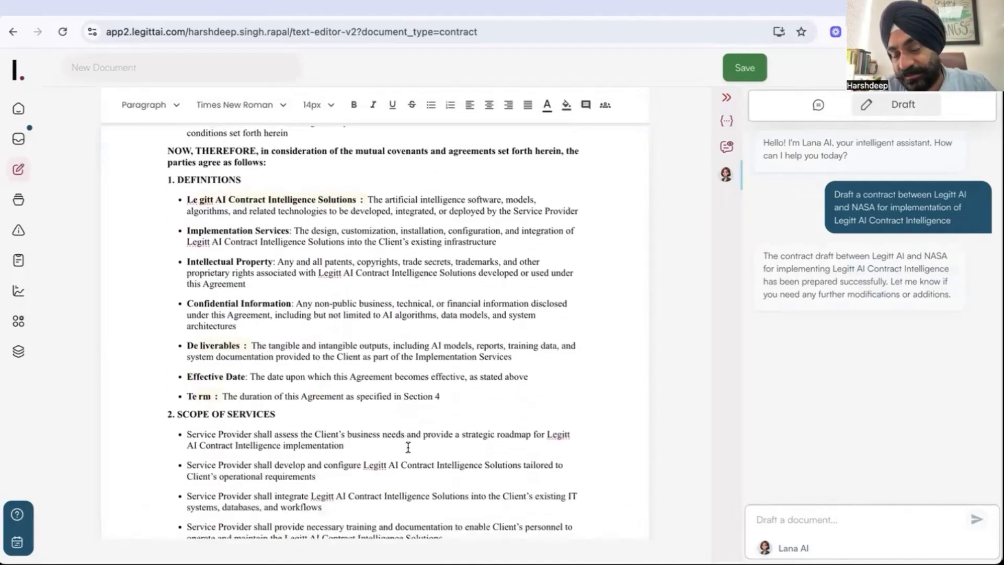
{"action": "scroll", "coordinate": [408, 447], "scroll_direction": "down", "scroll_amount": 15}
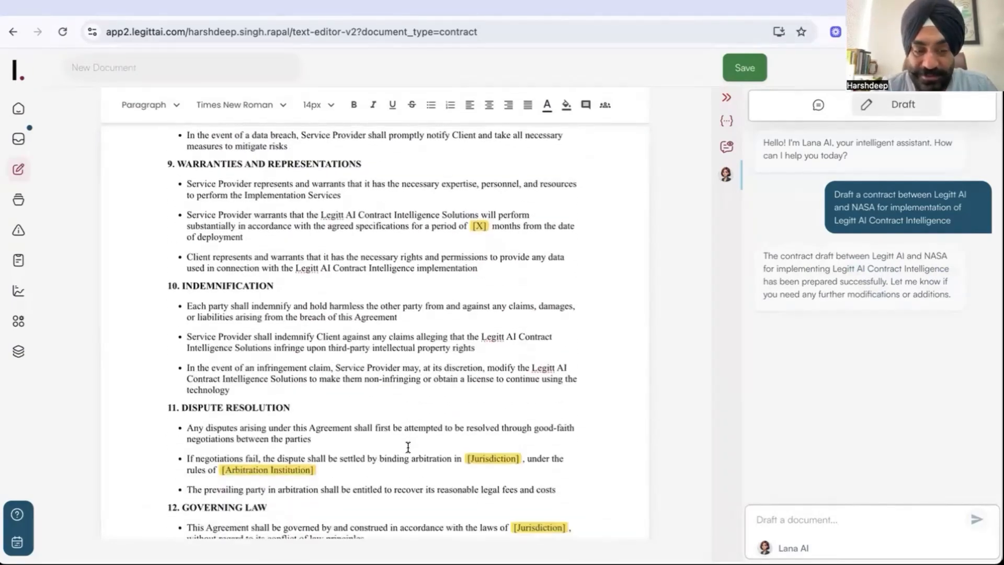
{"action": "scroll", "coordinate": [408, 447], "scroll_direction": "up", "scroll_amount": 20}
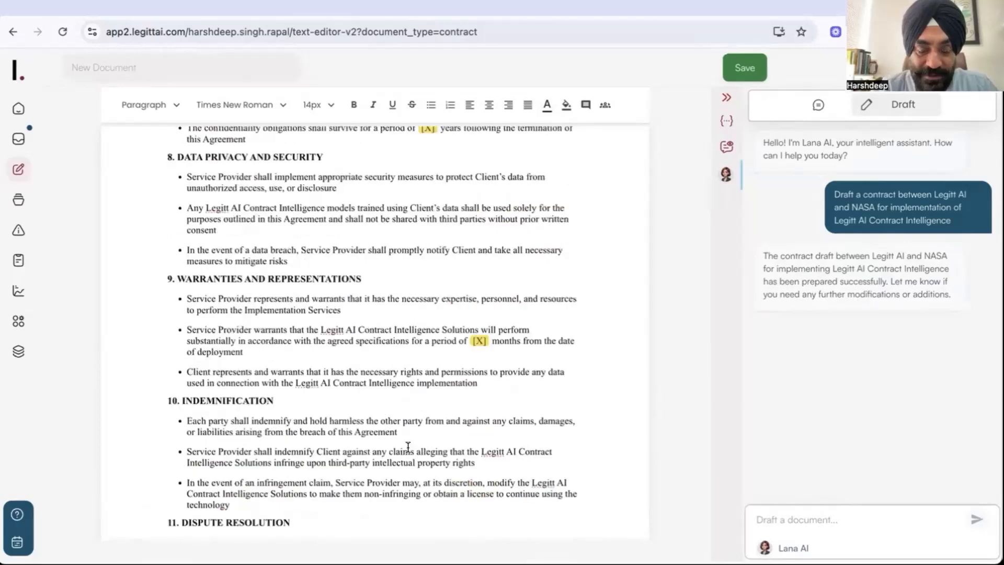
{"action": "scroll", "coordinate": [408, 447], "scroll_direction": "up", "scroll_amount": 2}
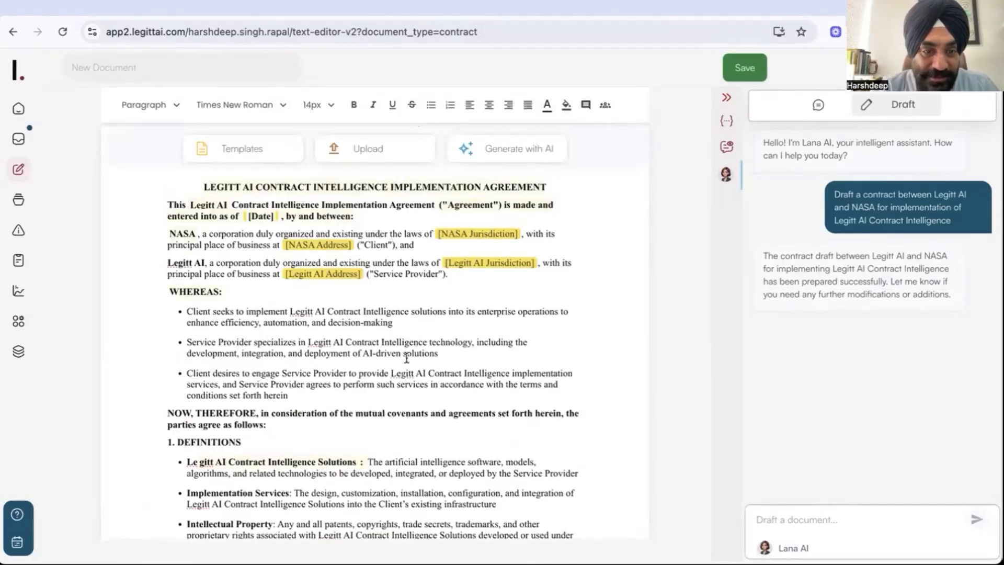
{"action": "left_click_drag", "start_coordinate": [202, 187], "coordinate": [332, 187]}
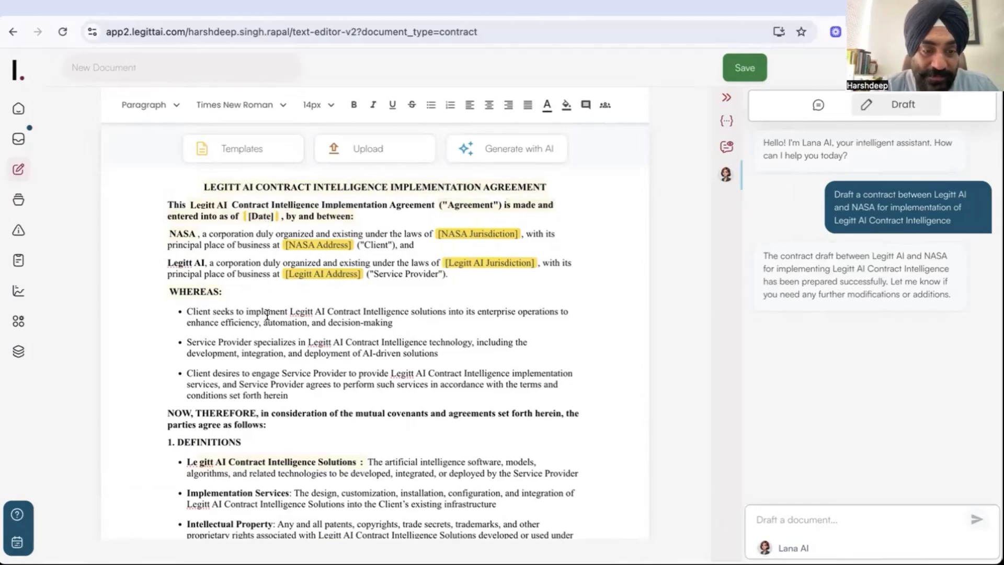
{"action": "scroll", "coordinate": [267, 315], "scroll_direction": "down", "scroll_amount": 3}
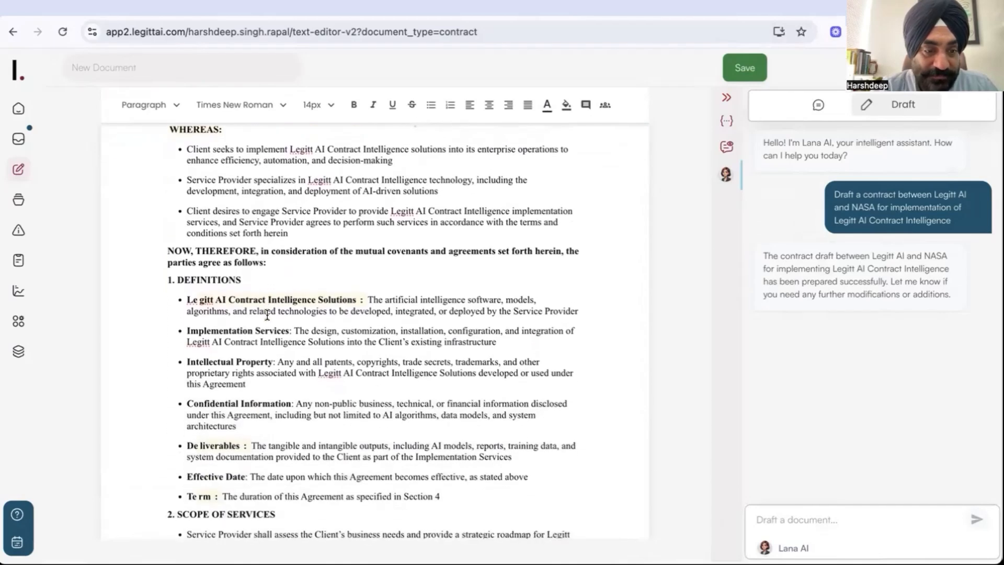
{"action": "scroll", "coordinate": [242, 267], "scroll_direction": "down", "scroll_amount": 3}
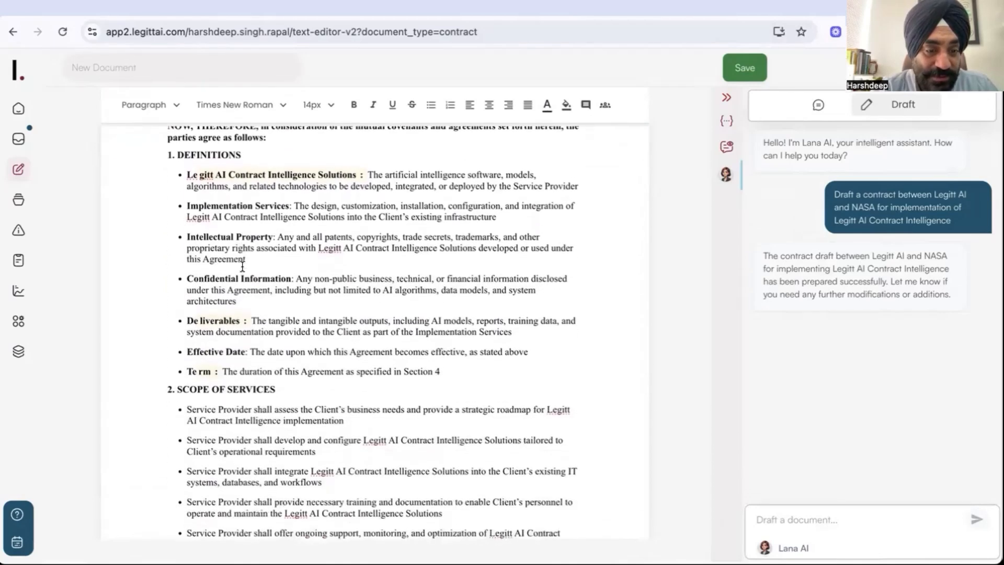
{"action": "scroll", "coordinate": [252, 238], "scroll_direction": "down", "scroll_amount": 10}
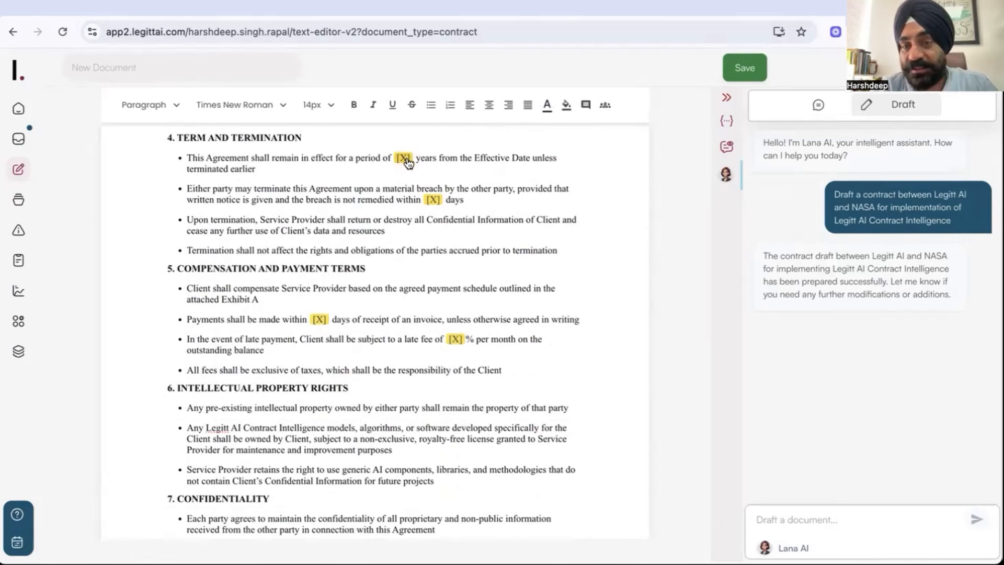
{"action": "scroll", "coordinate": [398, 226], "scroll_direction": "down", "scroll_amount": 3}
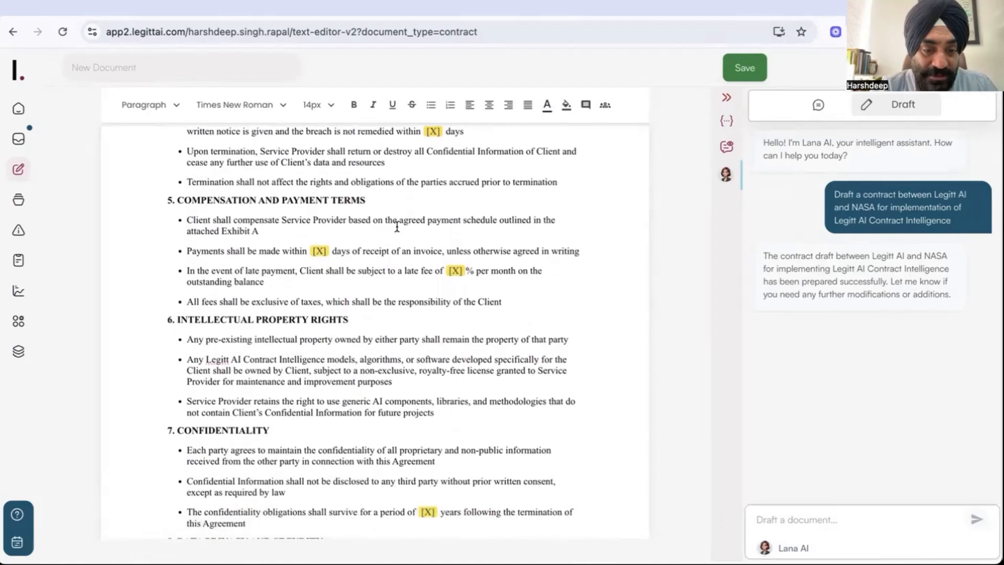
{"action": "scroll", "coordinate": [397, 226], "scroll_direction": "down", "scroll_amount": 15}
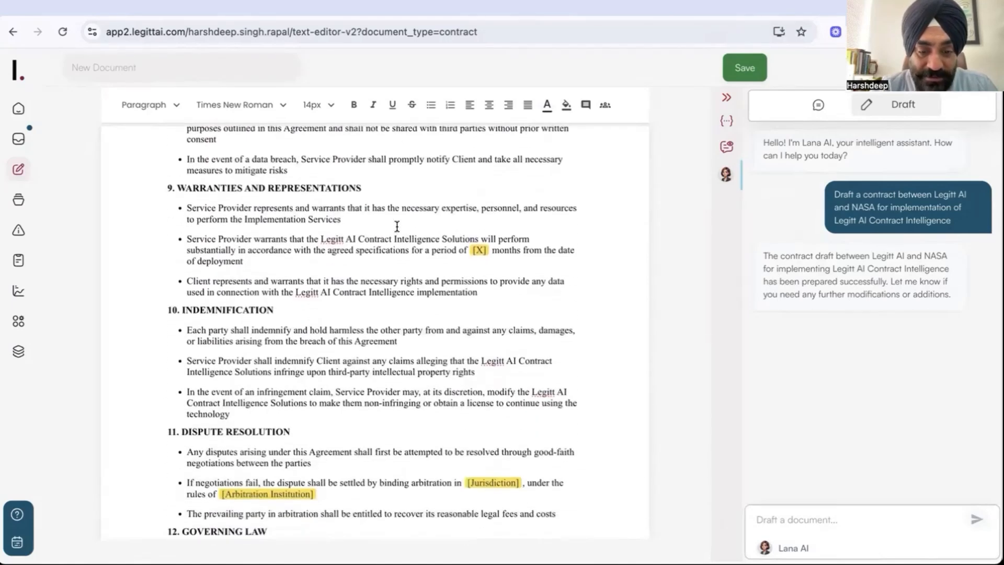
{"action": "scroll", "coordinate": [397, 227], "scroll_direction": "down", "scroll_amount": 1}
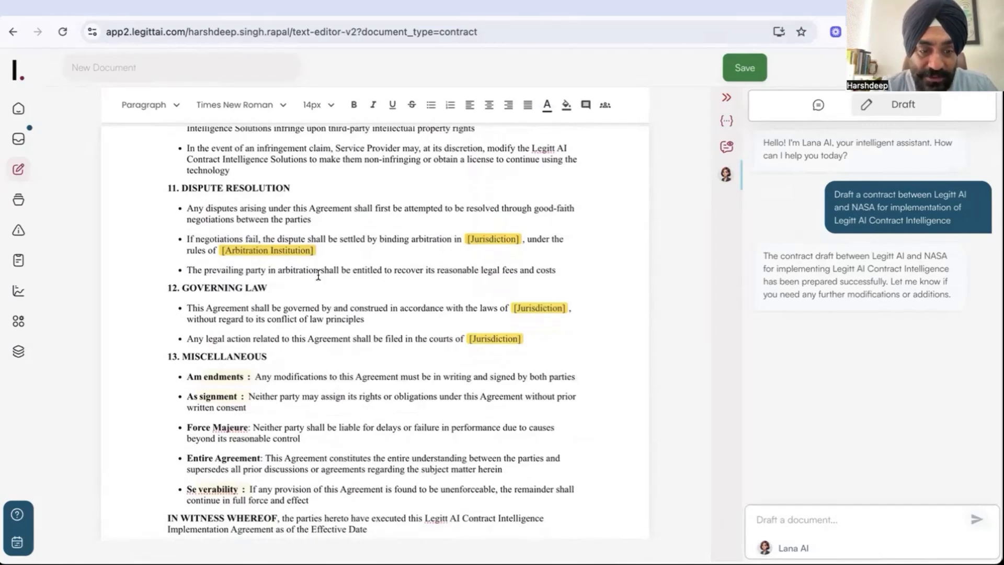
{"action": "scroll", "coordinate": [320, 274], "scroll_direction": "down", "scroll_amount": 4}
{"action": "scroll", "coordinate": [318, 274], "scroll_direction": "up", "scroll_amount": 1}
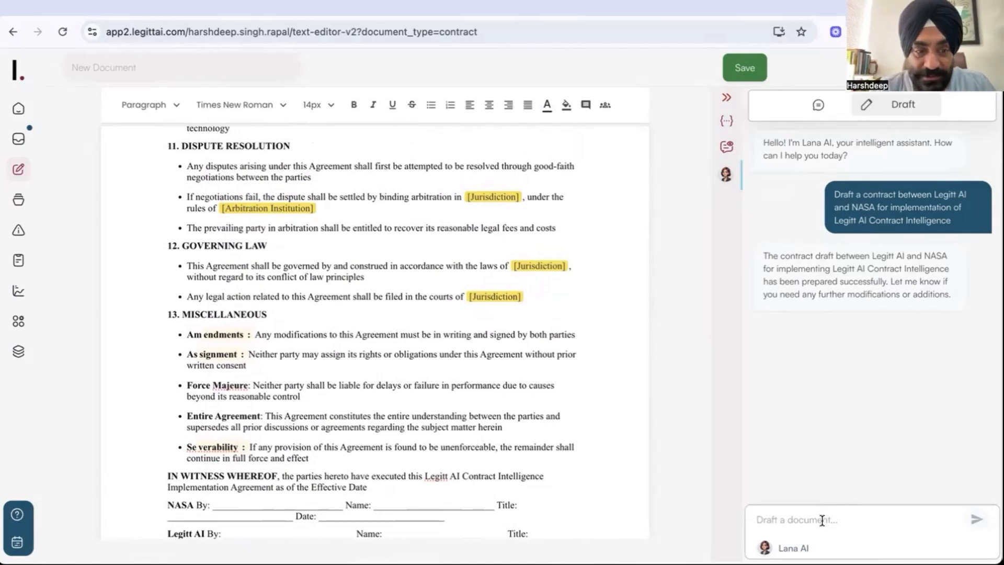
- Set the Jurisdiction variable in the Dispute Resolution clause to Delaware and save it
{"action": "scroll", "coordinate": [439, 224], "scroll_direction": "up", "scroll_amount": 3}
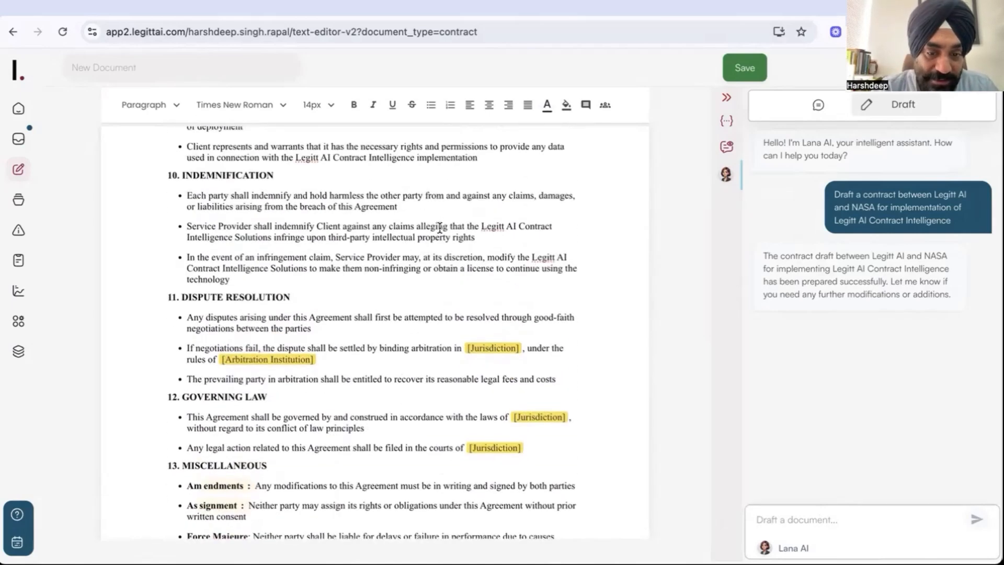
{"action": "left_click", "coordinate": [501, 351]}
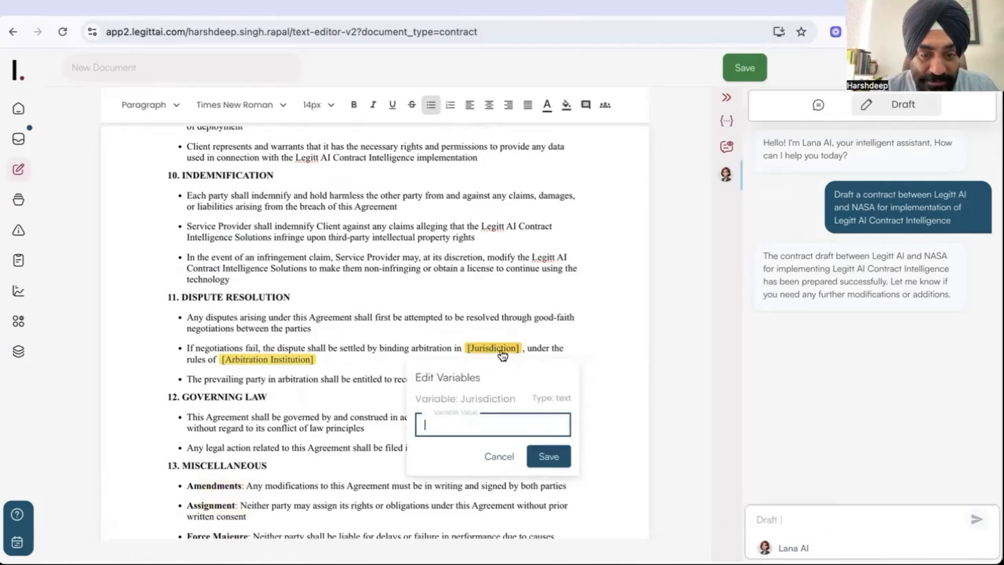
{"action": "type", "text": "De"}
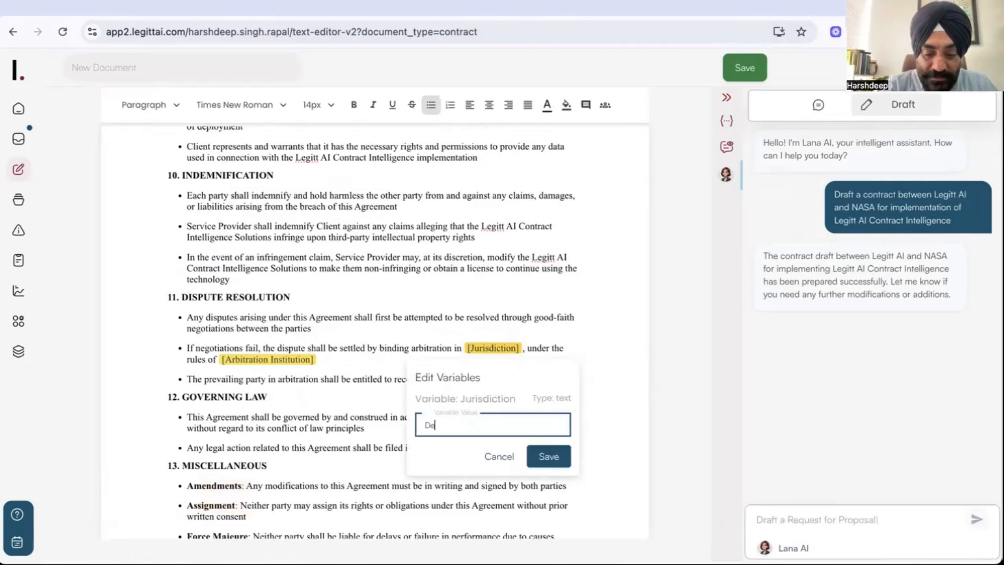
{"action": "type", "text": "laware"}
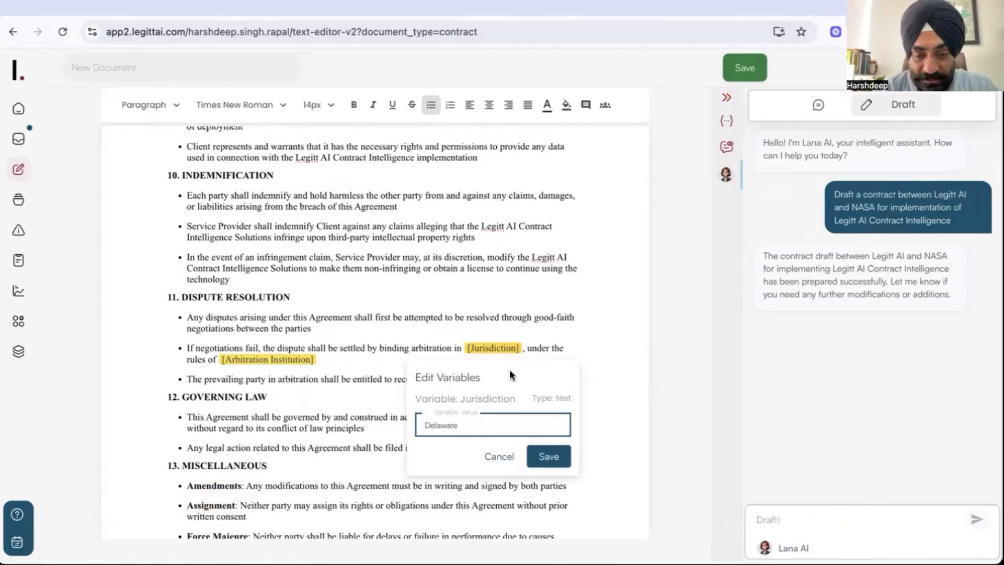
{"action": "left_click", "coordinate": [552, 457]}
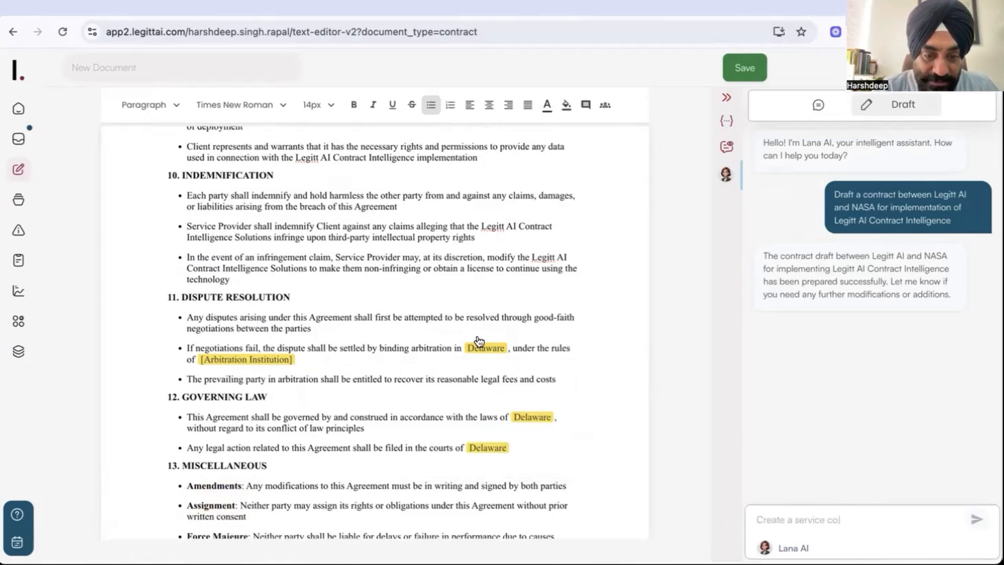
- Set the X variable for the warranty period in the Warranties and Representations clause to 30 and save it
{"action": "scroll", "coordinate": [427, 425], "scroll_direction": "down", "scroll_amount": 1}
{"action": "scroll", "coordinate": [427, 425], "scroll_direction": "up", "scroll_amount": 6}
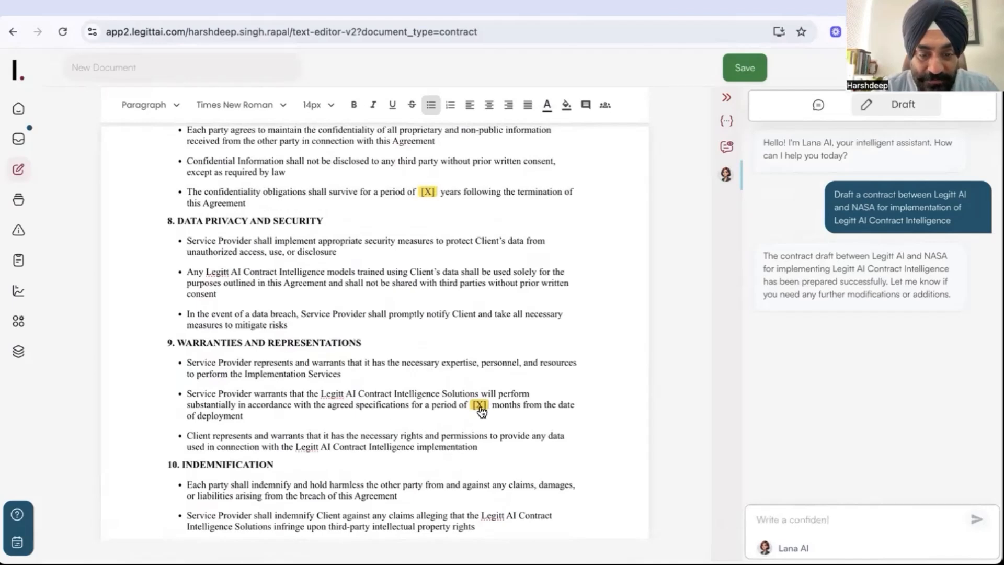
{"action": "left_click", "coordinate": [480, 406]}
{"action": "type", "text": "30"}
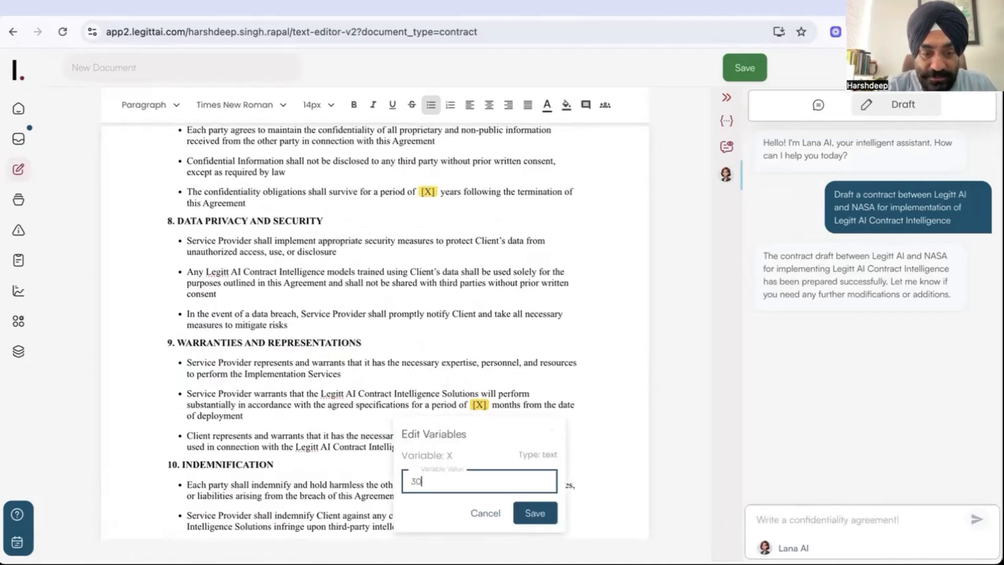
{"action": "left_click", "coordinate": [535, 514]}
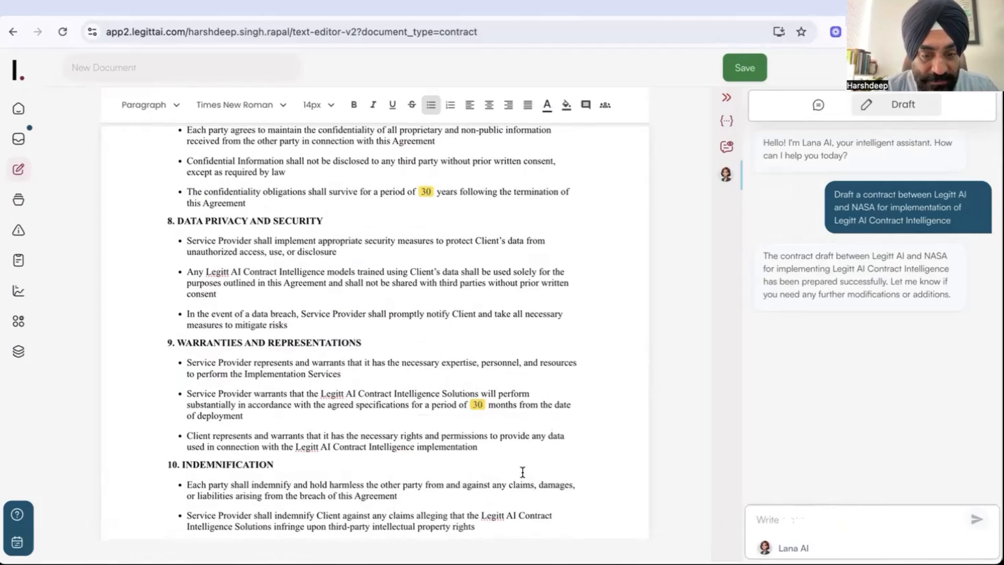
{"action": "scroll", "coordinate": [459, 276], "scroll_direction": "up", "scroll_amount": 15}
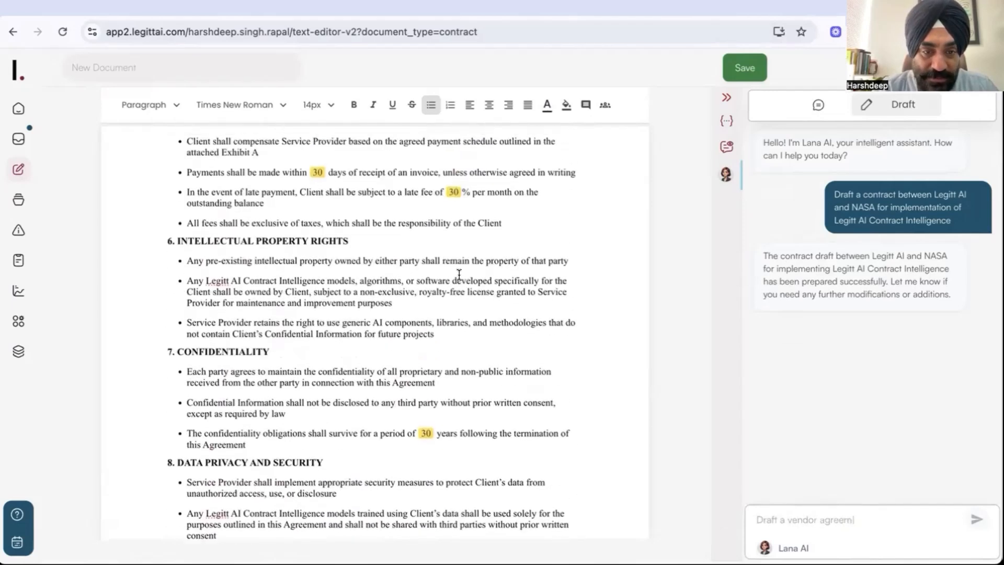
- Add a bullet reading "Test clause" at the end of the Intellectual Property Rights section
{"action": "scroll", "coordinate": [459, 274], "scroll_direction": "up", "scroll_amount": 2}
{"action": "scroll", "coordinate": [459, 275], "scroll_direction": "down", "scroll_amount": 4}
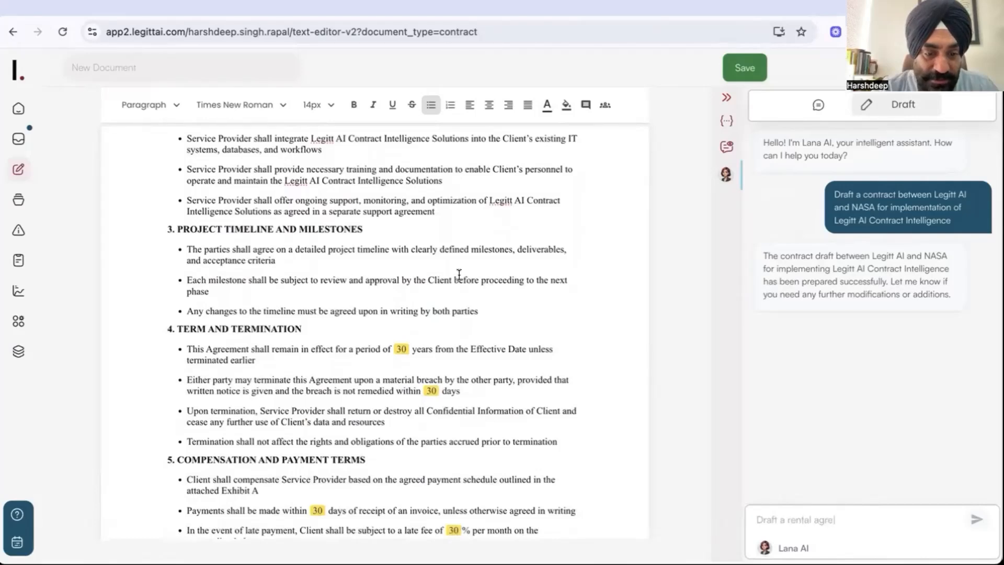
{"action": "scroll", "coordinate": [460, 274], "scroll_direction": "down", "scroll_amount": 5}
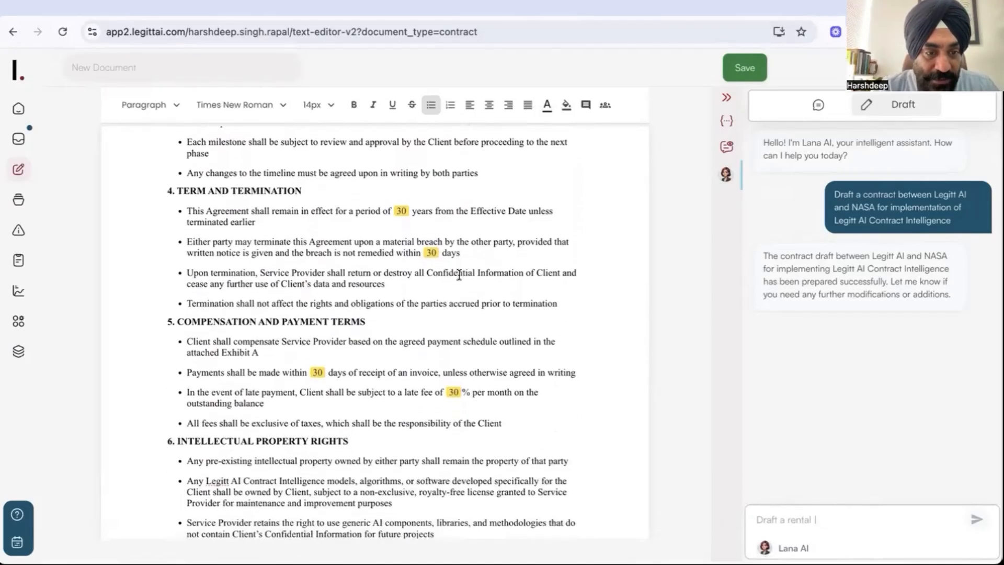
{"action": "scroll", "coordinate": [459, 274], "scroll_direction": "up", "scroll_amount": 2}
{"action": "scroll", "coordinate": [442, 253], "scroll_direction": "down", "scroll_amount": 10}
{"action": "scroll", "coordinate": [443, 253], "scroll_direction": "down", "scroll_amount": 4}
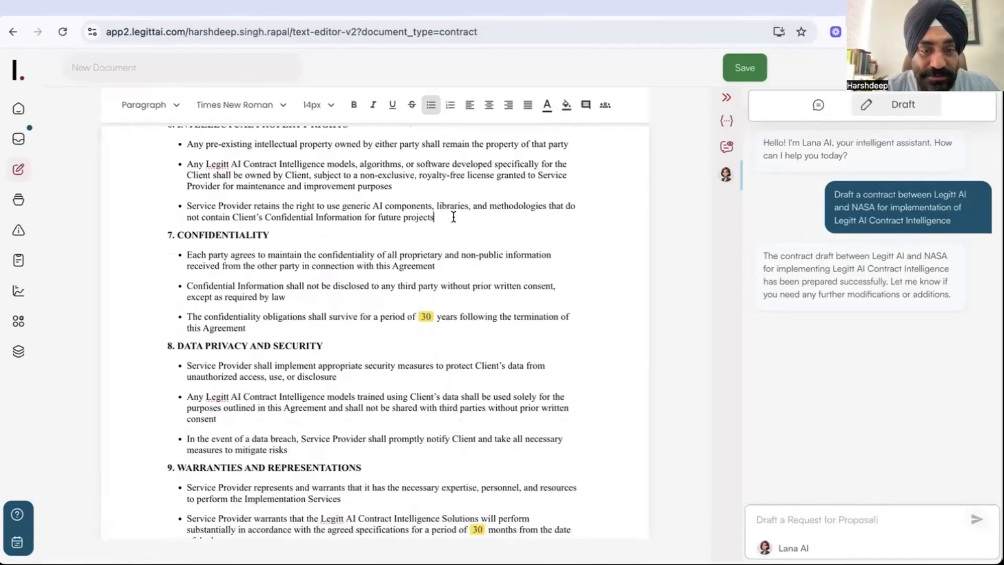
{"action": "key", "text": "Return"}
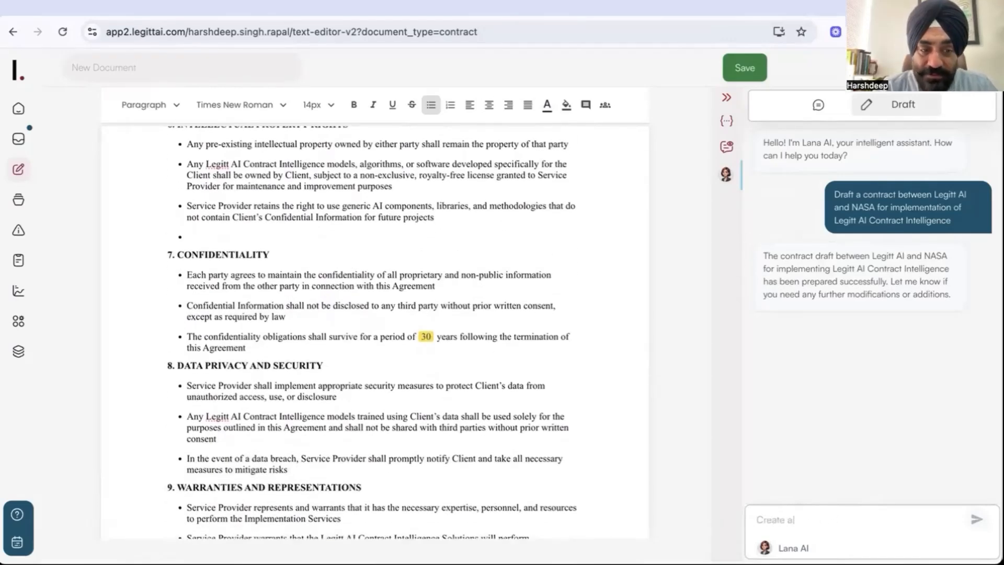
{"action": "type", "text": "Test cluase"}
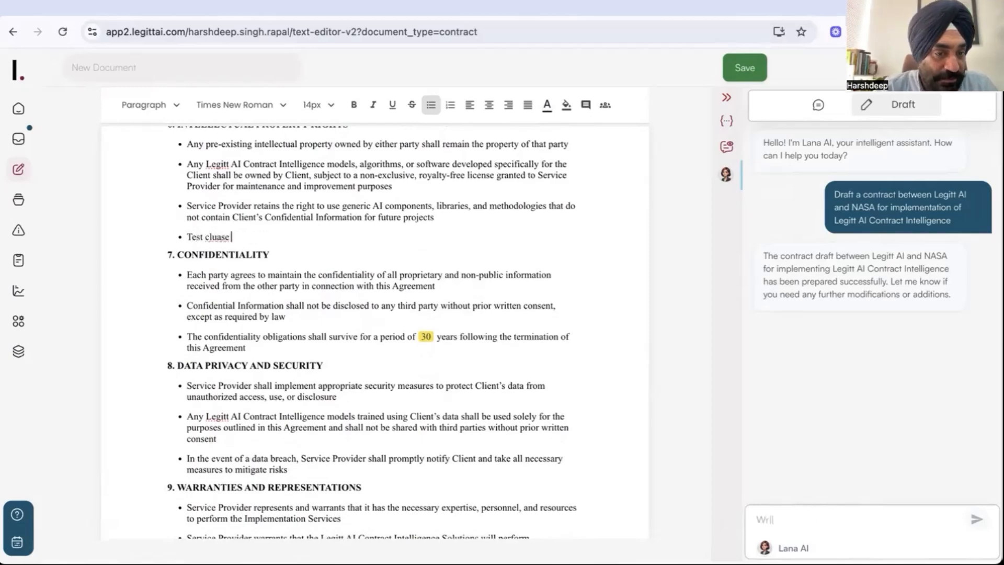
{"action": "key", "text": "Left"}
{"action": "key", "text": "Left"}
{"action": "key", "text": "Left"}
{"action": "key", "text": "BackSpace"}
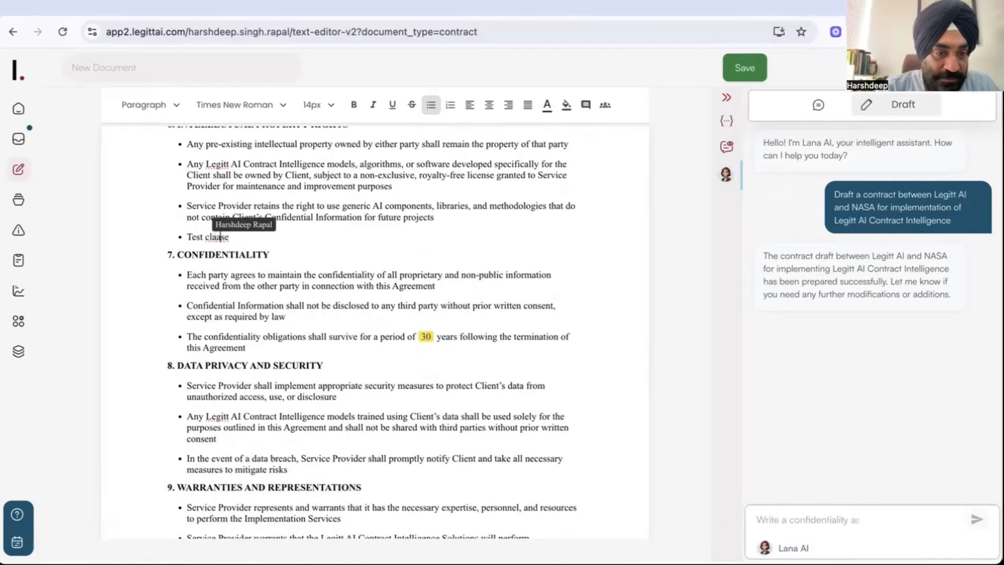
{"action": "type", "text": "u"}
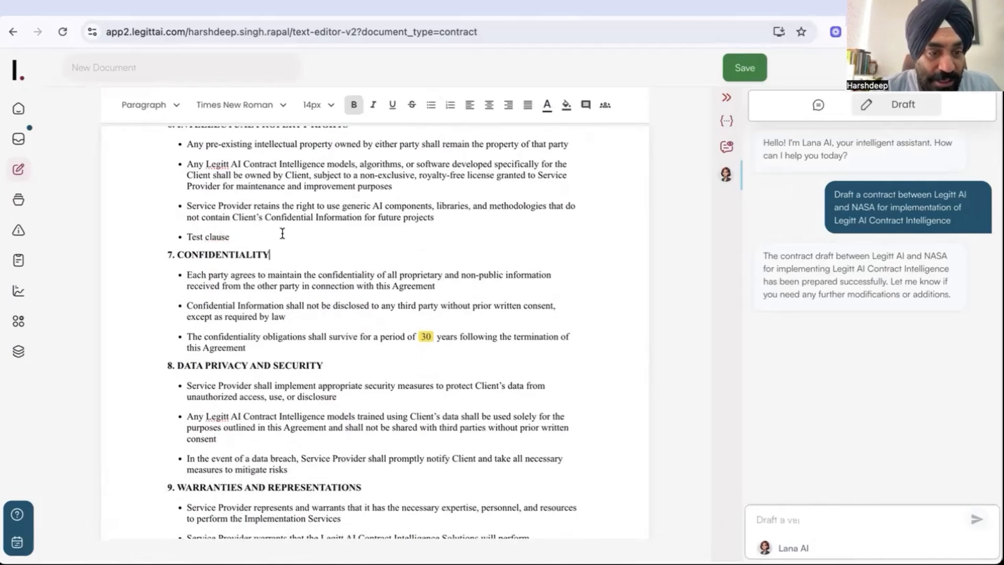
- Add a line below "Test clause" and use the slash command to turn the Intellectual Property Rights list into a numbered list
{"action": "left_click", "coordinate": [270, 236]}
{"action": "key", "text": "Return"}
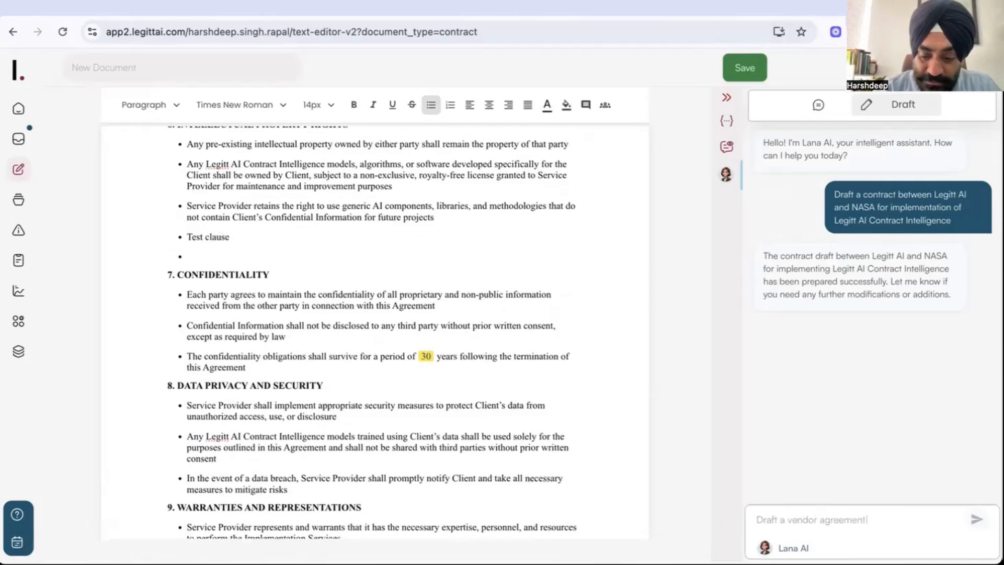
{"action": "key", "text": "BackSpace"}
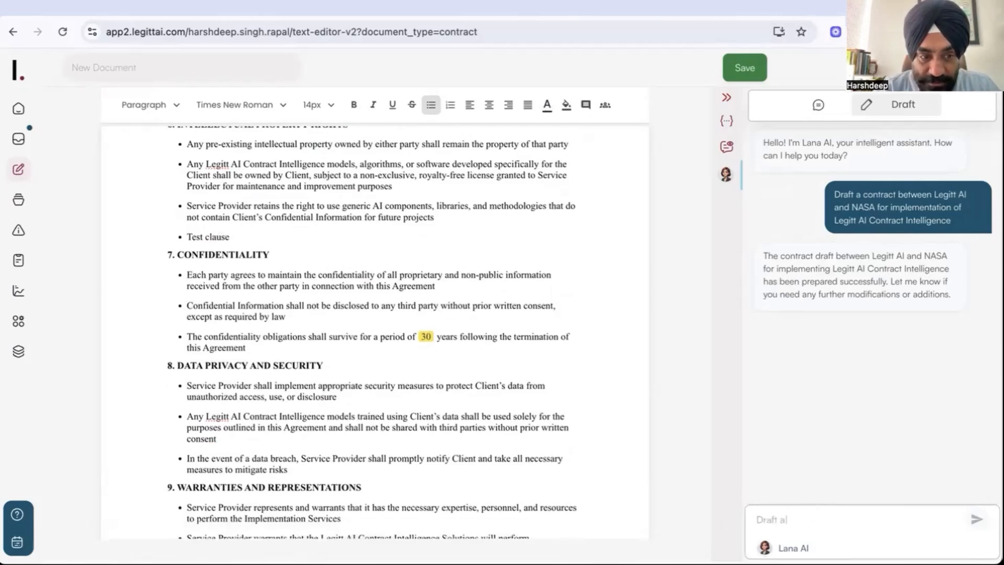
{"action": "key", "text": "Return"}
{"action": "key", "text": "BackSpace"}
{"action": "type", "text": "/"}
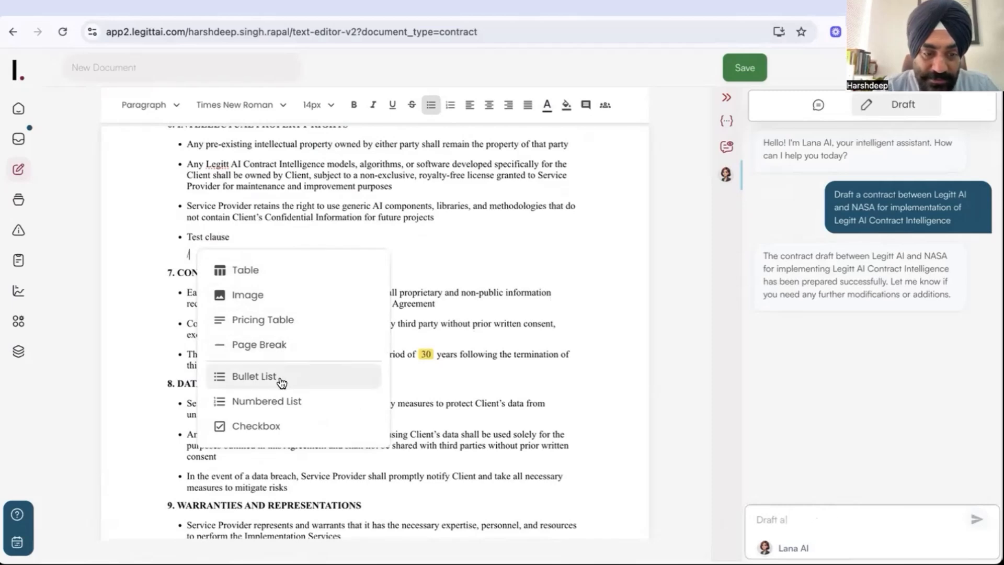
{"action": "left_click", "coordinate": [282, 400]}
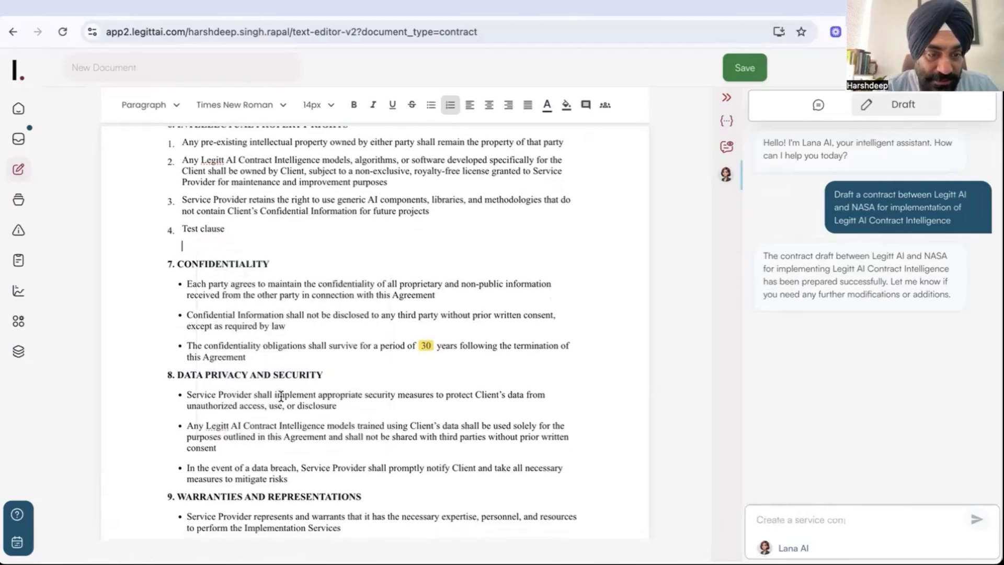
- Switch Lana AI to Ask mode and submit "Can you help me updating the termination clause so that it is in Legitt AI's favour"
{"action": "scroll", "coordinate": [219, 321], "scroll_direction": "down", "scroll_amount": 5}
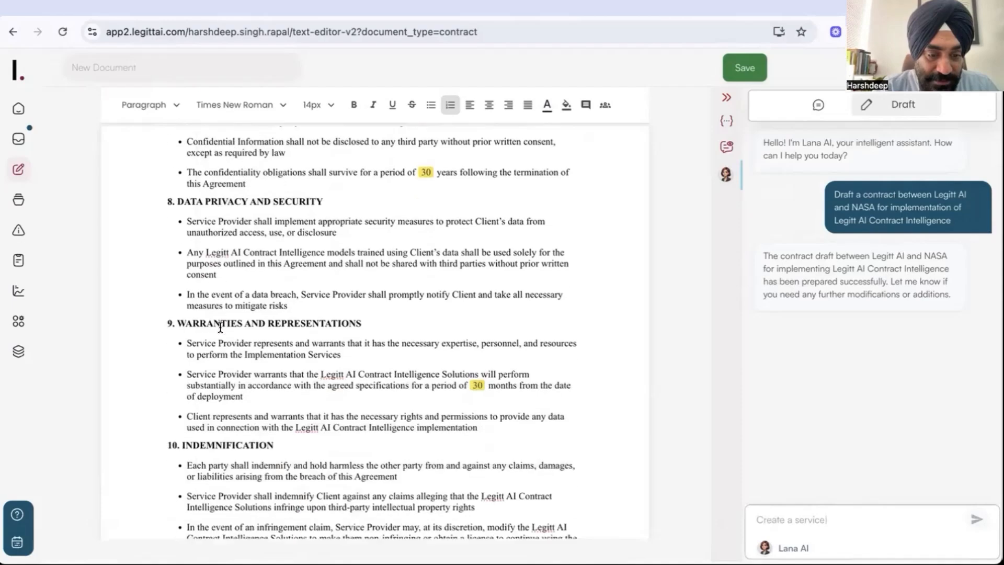
{"action": "scroll", "coordinate": [221, 327], "scroll_direction": "up", "scroll_amount": 20}
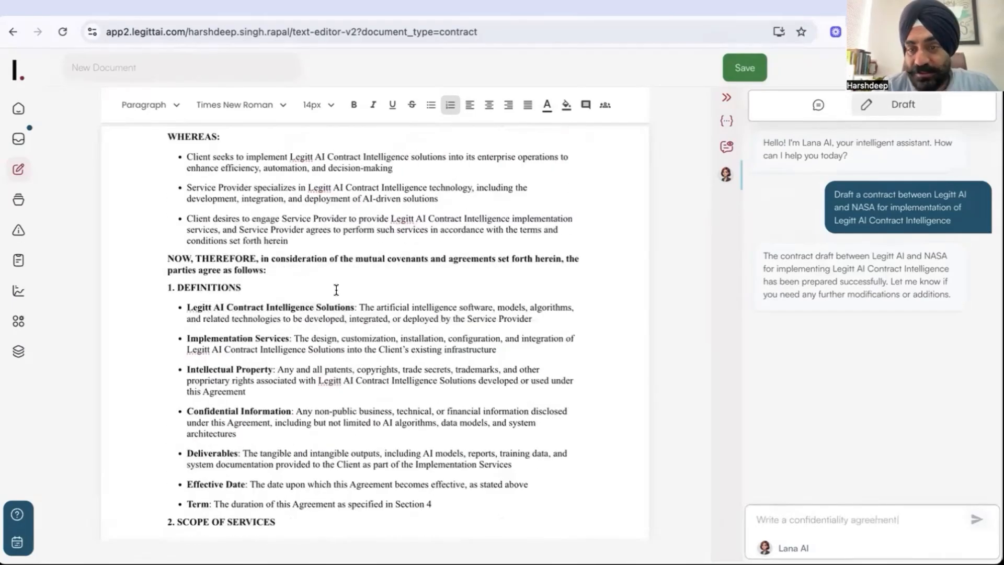
{"action": "scroll", "coordinate": [336, 288], "scroll_direction": "up", "scroll_amount": 3}
{"action": "left_click", "coordinate": [818, 104]}
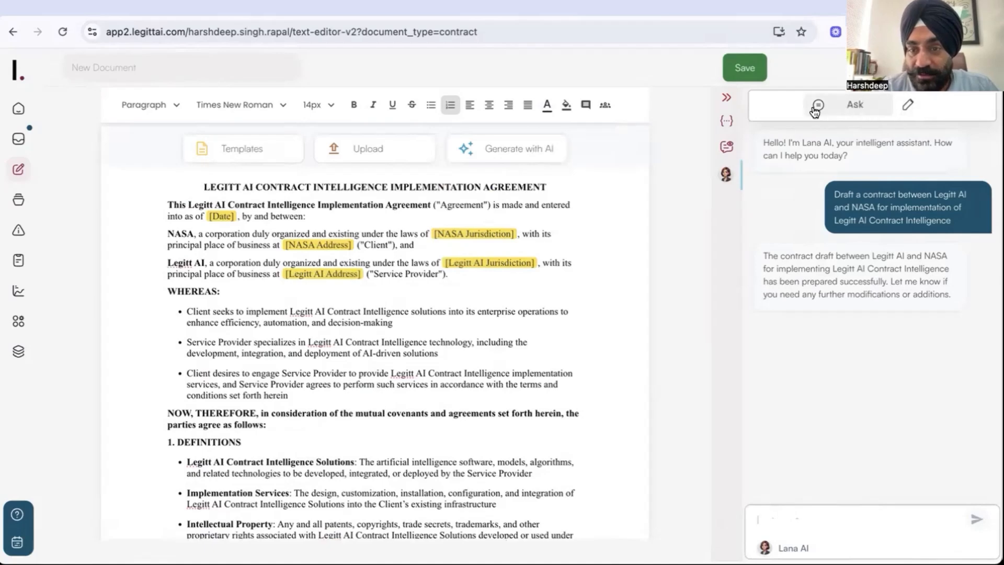
{"action": "left_click", "coordinate": [809, 508]}
{"action": "type", "text": "q"}
{"action": "type", "text": "an you help me"}
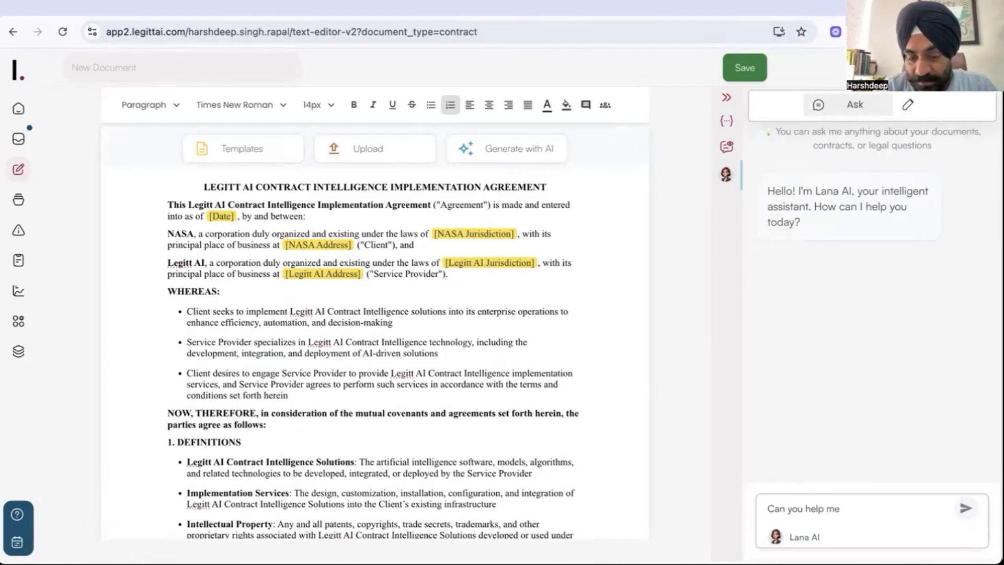
{"action": "type", "text": " updating the te"}
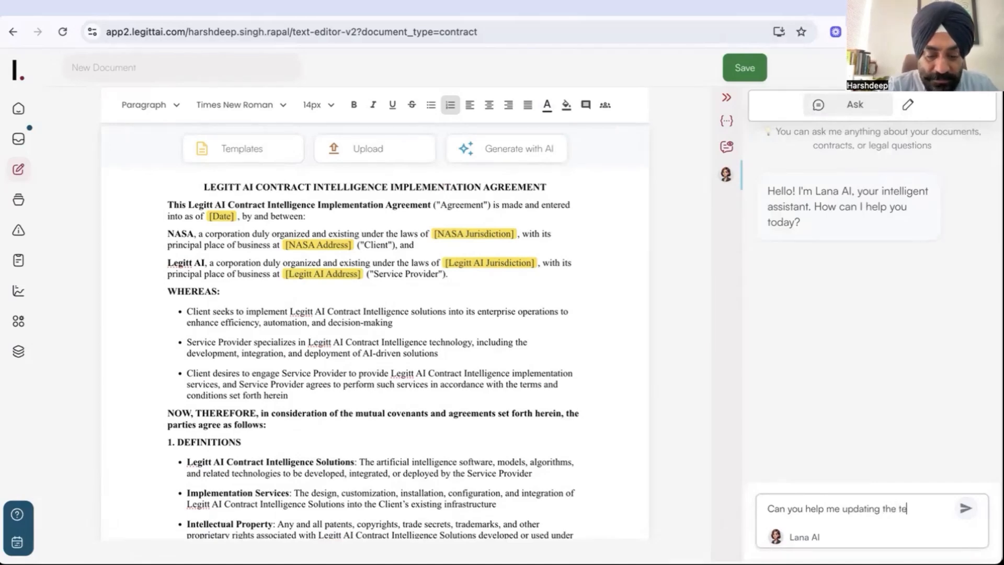
{"action": "type", "text": "rmination clause so that it is in Legitt AI"}
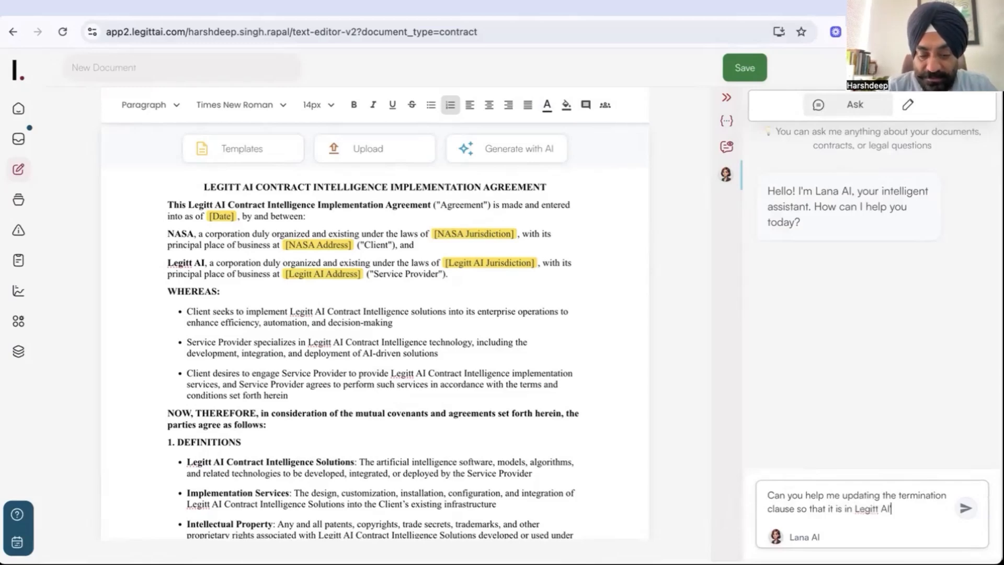
{"action": "type", "text": "avour"}
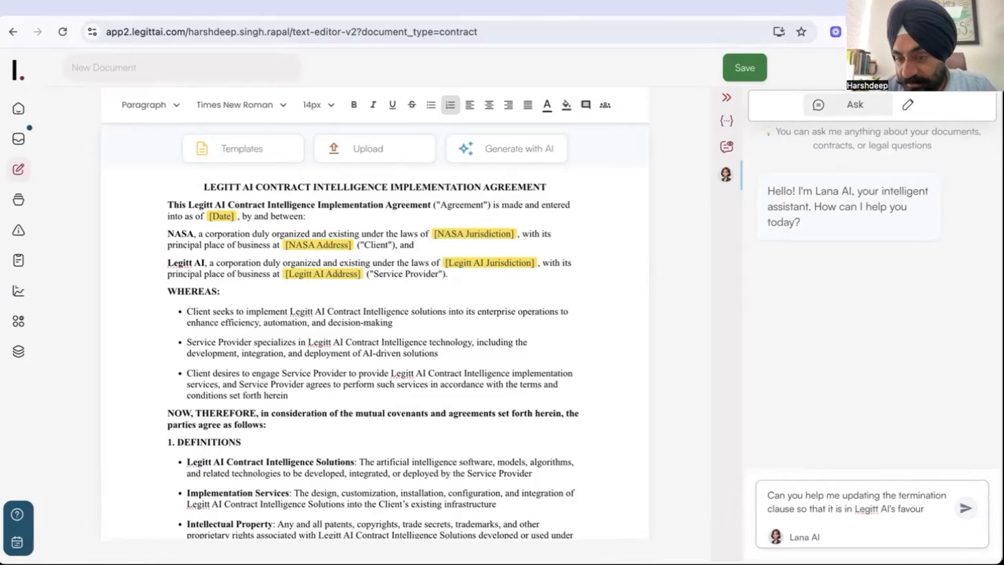
{"action": "key", "text": "Return"}
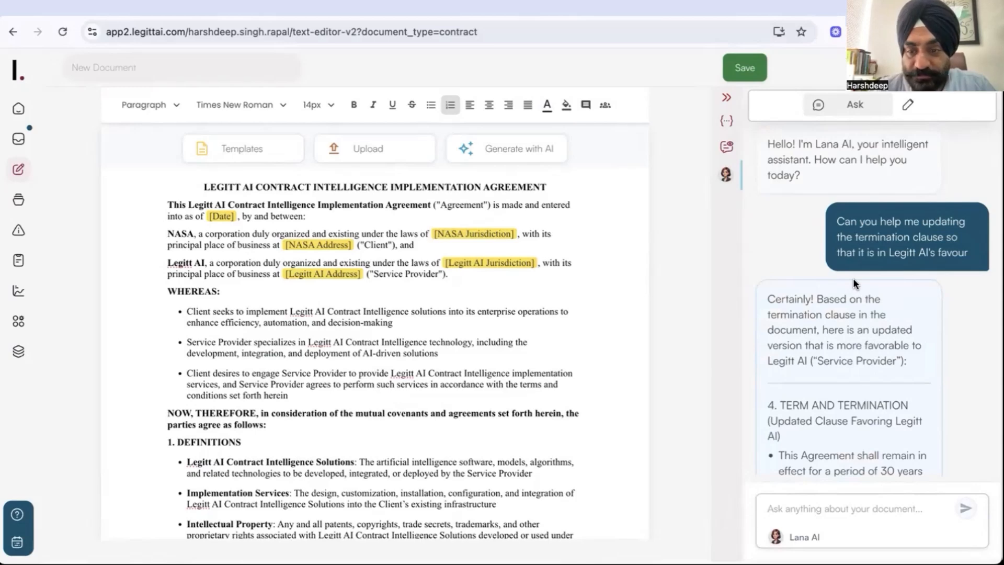
- Review Lana AI's revised Term and Termination clause against the contract's section 4, and look through the sections down to Governing Law
{"action": "scroll", "coordinate": [501, 299], "scroll_direction": "down", "scroll_amount": 10}
{"action": "scroll", "coordinate": [852, 323], "scroll_direction": "down", "scroll_amount": 4}
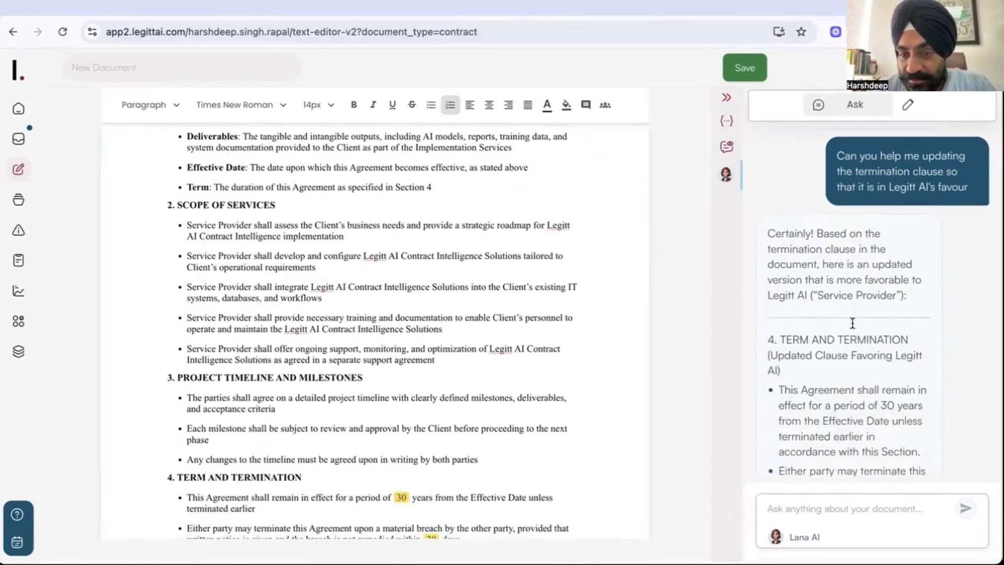
{"action": "scroll", "coordinate": [822, 234], "scroll_direction": "up", "scroll_amount": 2}
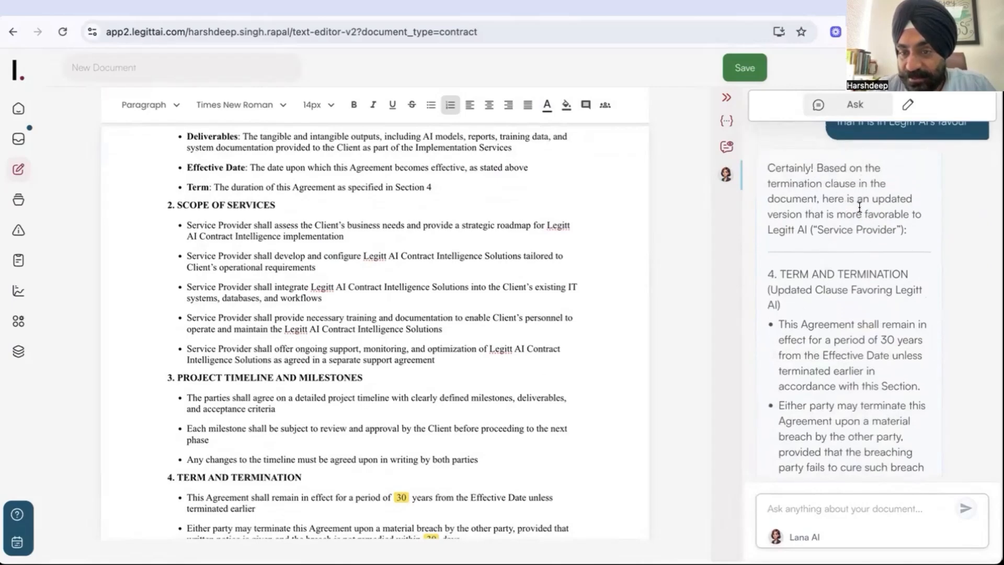
{"action": "scroll", "coordinate": [833, 299], "scroll_direction": "down", "scroll_amount": 10}
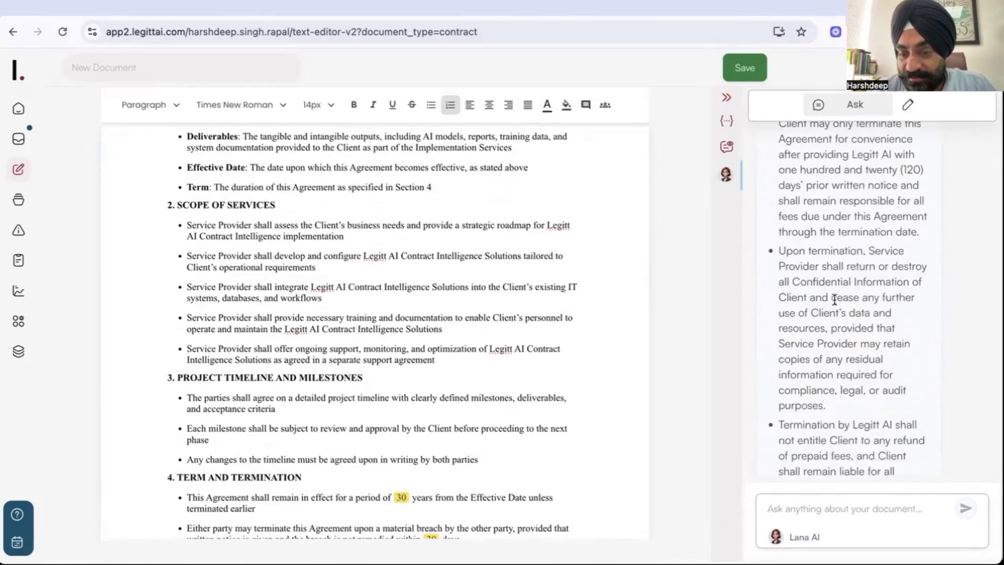
{"action": "scroll", "coordinate": [834, 298], "scroll_direction": "down", "scroll_amount": 3}
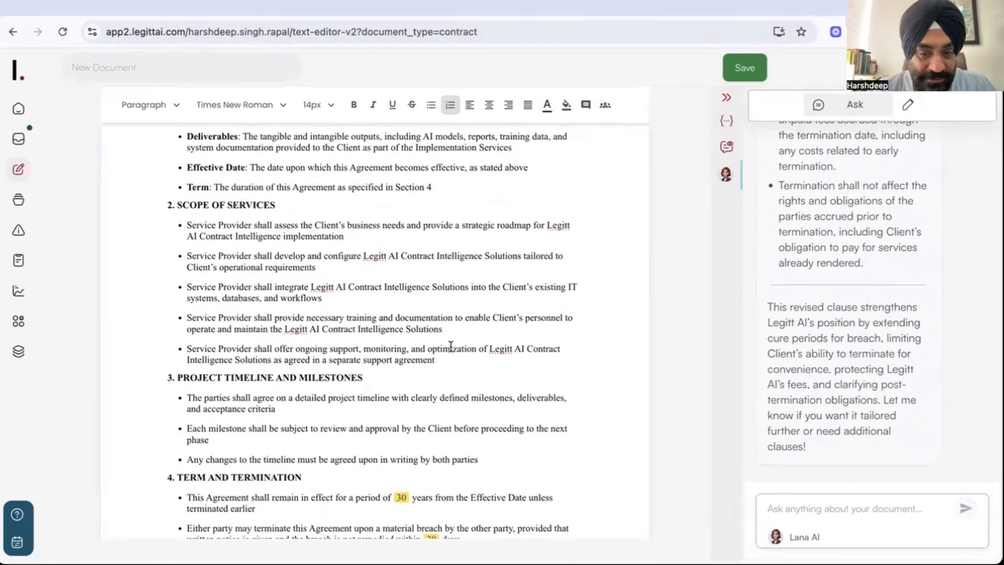
{"action": "scroll", "coordinate": [448, 348], "scroll_direction": "down", "scroll_amount": 3}
{"action": "scroll", "coordinate": [451, 346], "scroll_direction": "down", "scroll_amount": 2}
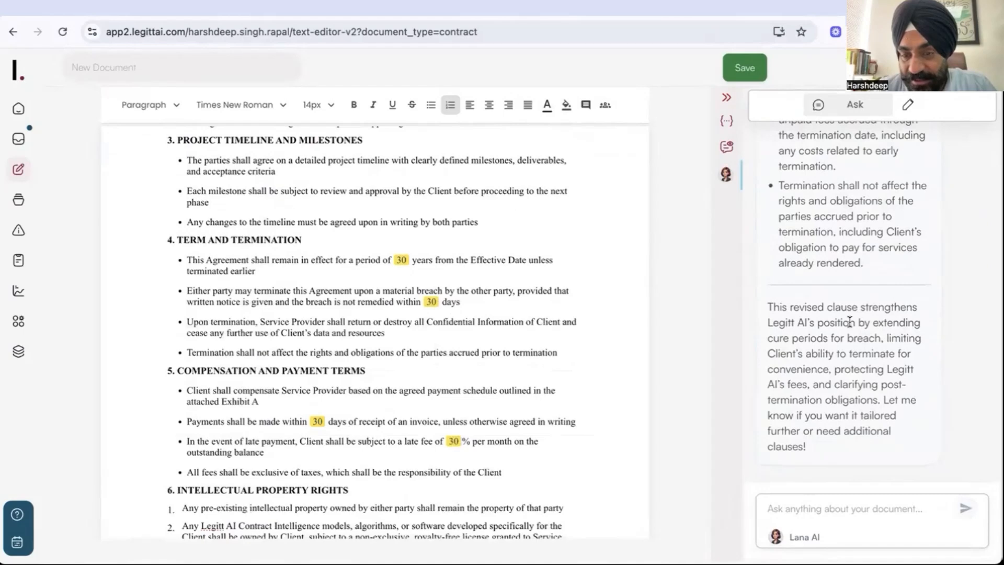
{"action": "scroll", "coordinate": [838, 296], "scroll_direction": "up", "scroll_amount": 1}
{"action": "scroll", "coordinate": [838, 296], "scroll_direction": "up", "scroll_amount": 2}
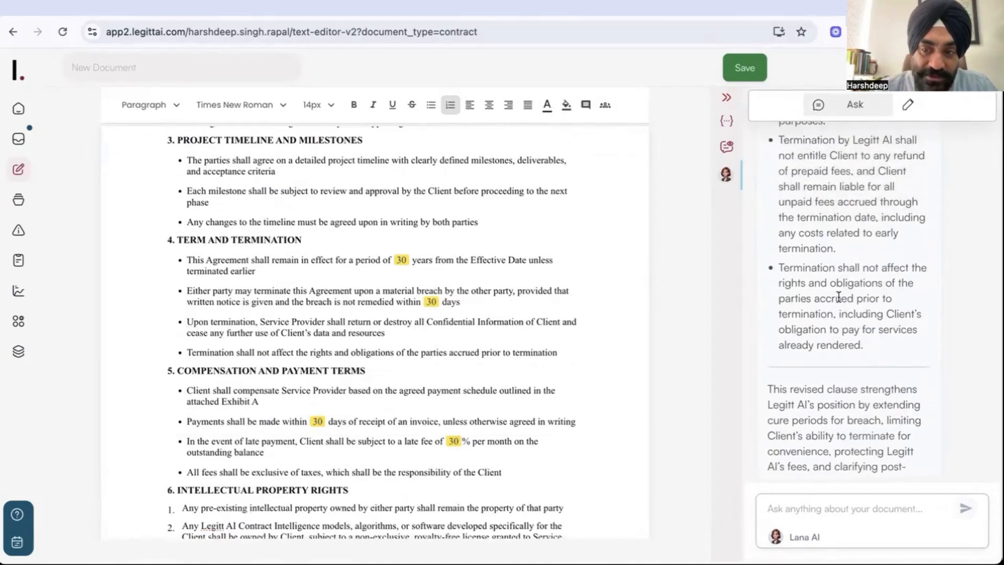
{"action": "scroll", "coordinate": [839, 296], "scroll_direction": "up", "scroll_amount": 3}
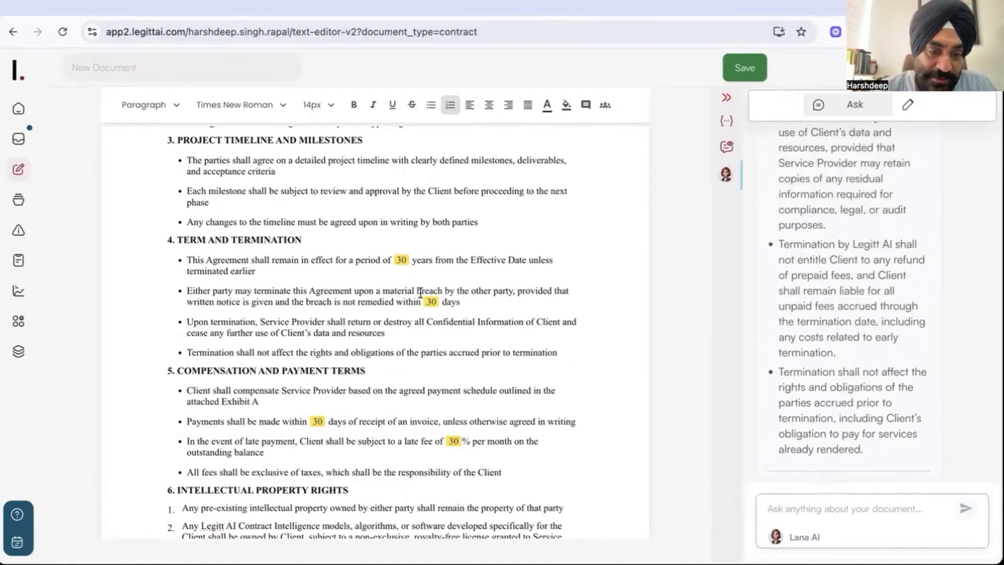
{"action": "scroll", "coordinate": [421, 294], "scroll_direction": "down", "scroll_amount": 3}
{"action": "scroll", "coordinate": [421, 293], "scroll_direction": "down", "scroll_amount": 9}
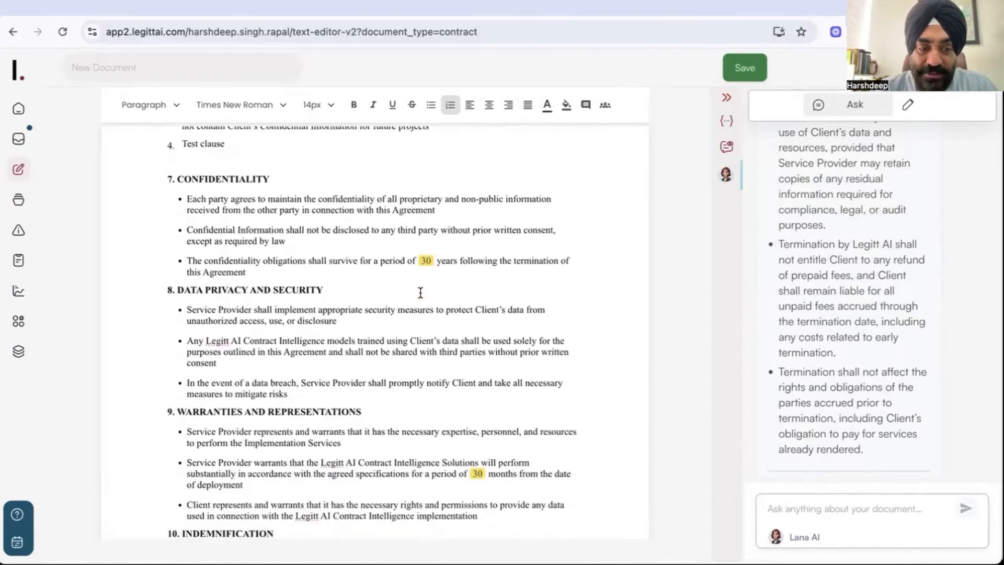
{"action": "scroll", "coordinate": [421, 293], "scroll_direction": "down", "scroll_amount": 5}
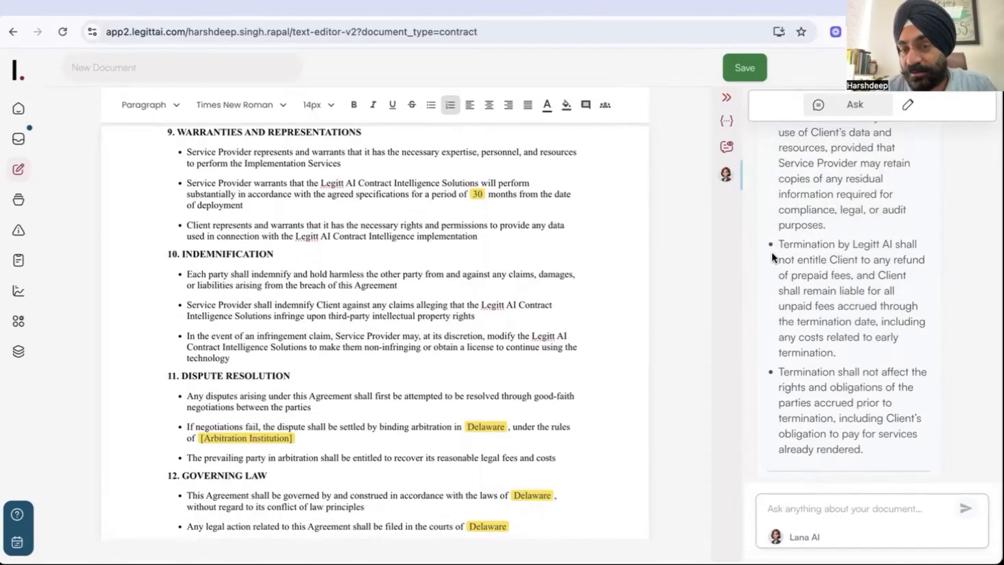
- Return Lana AI to Draft mode and save the contract
{"action": "left_click", "coordinate": [909, 105]}
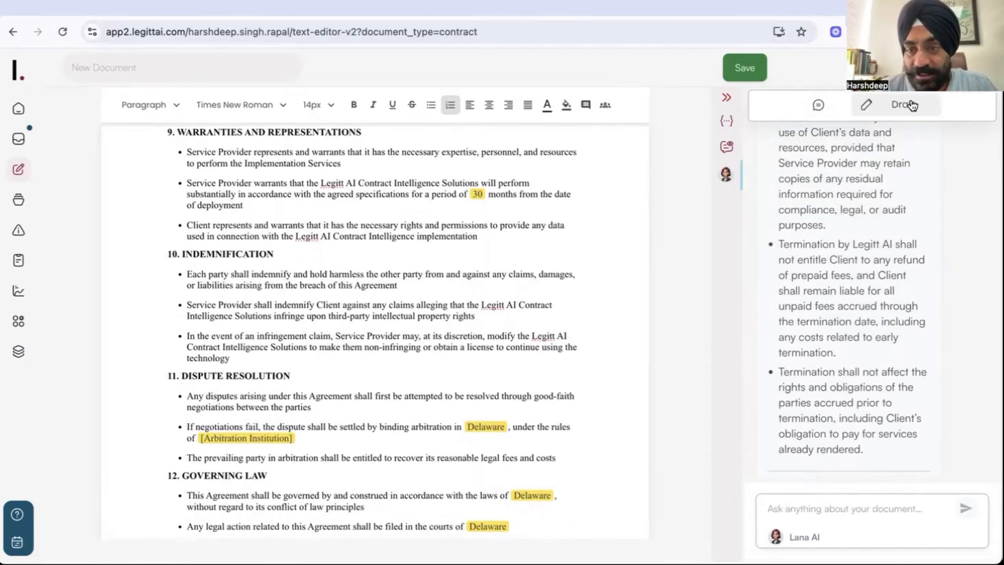
{"action": "left_click", "coordinate": [823, 519]}
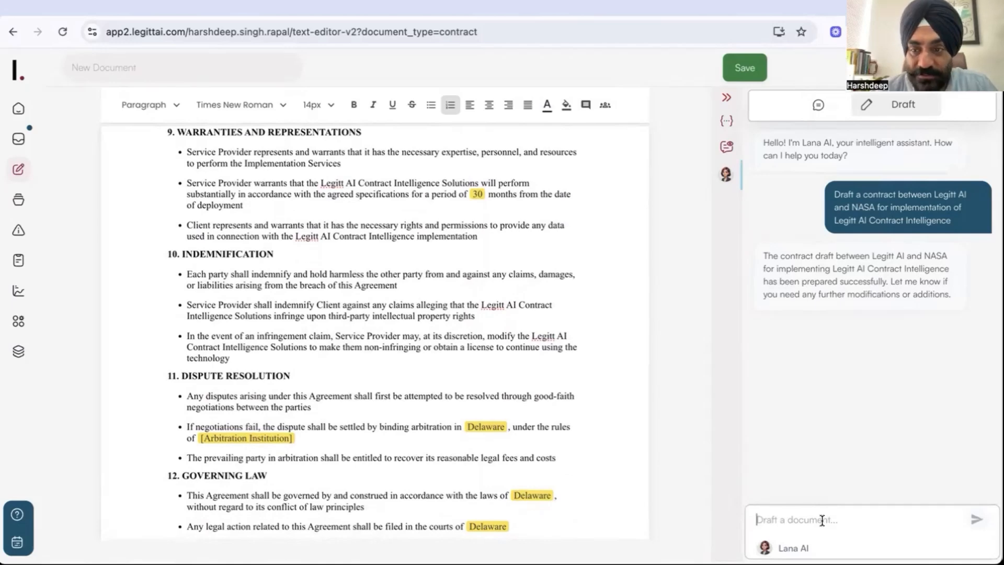
{"action": "scroll", "coordinate": [482, 378], "scroll_direction": "up", "scroll_amount": 20}
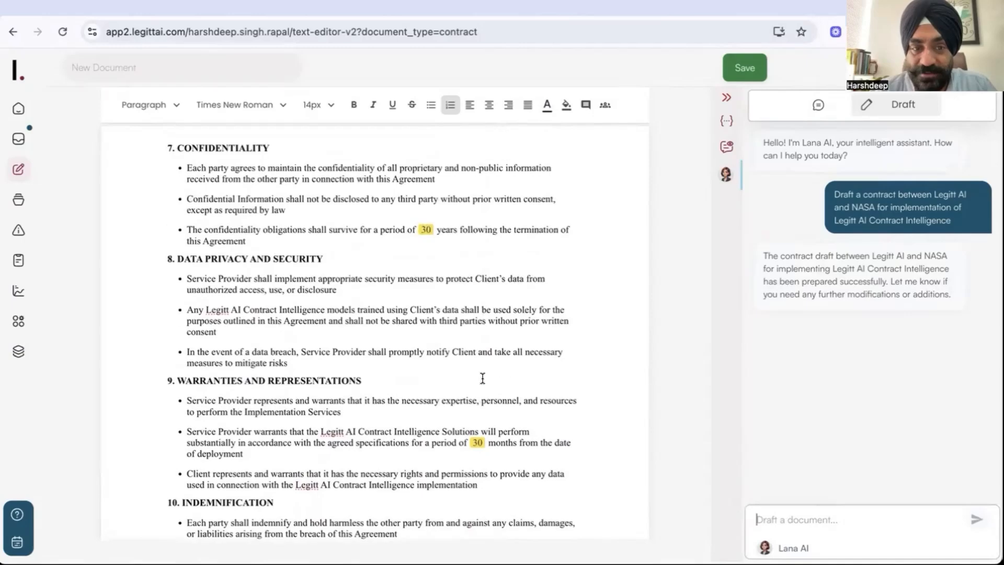
{"action": "scroll", "coordinate": [483, 378], "scroll_direction": "up", "scroll_amount": 10}
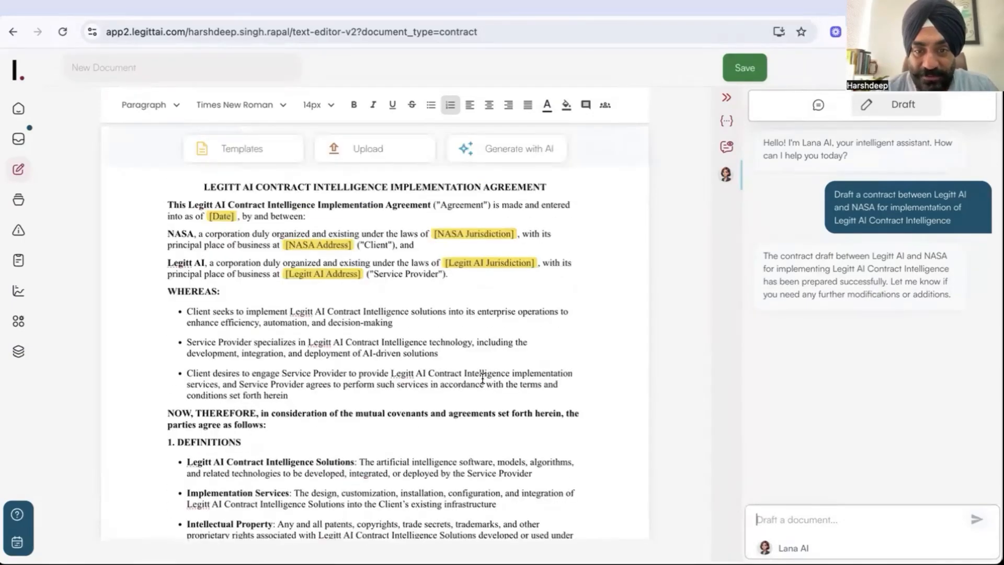
{"action": "left_click", "coordinate": [743, 68]}
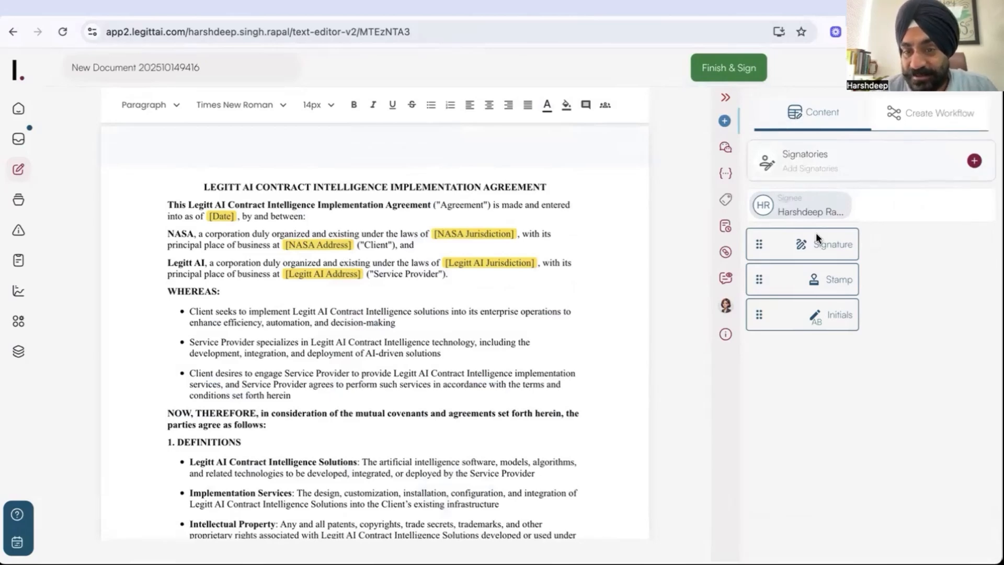
- Invite a second signatory, filling in the person's name and e-mail from the saved suggestions, and save the entry
{"action": "left_click", "coordinate": [858, 162]}
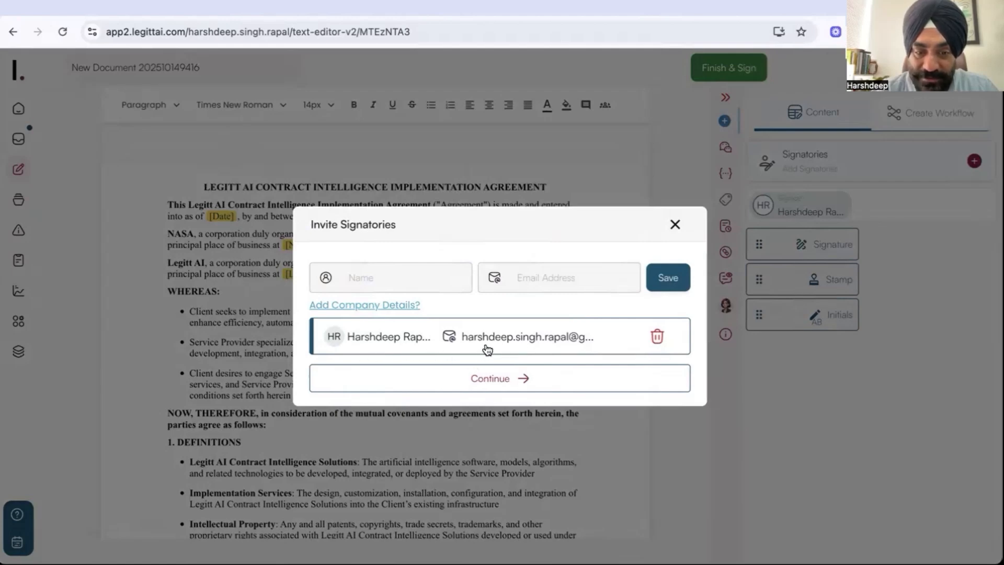
{"action": "left_click", "coordinate": [379, 276]}
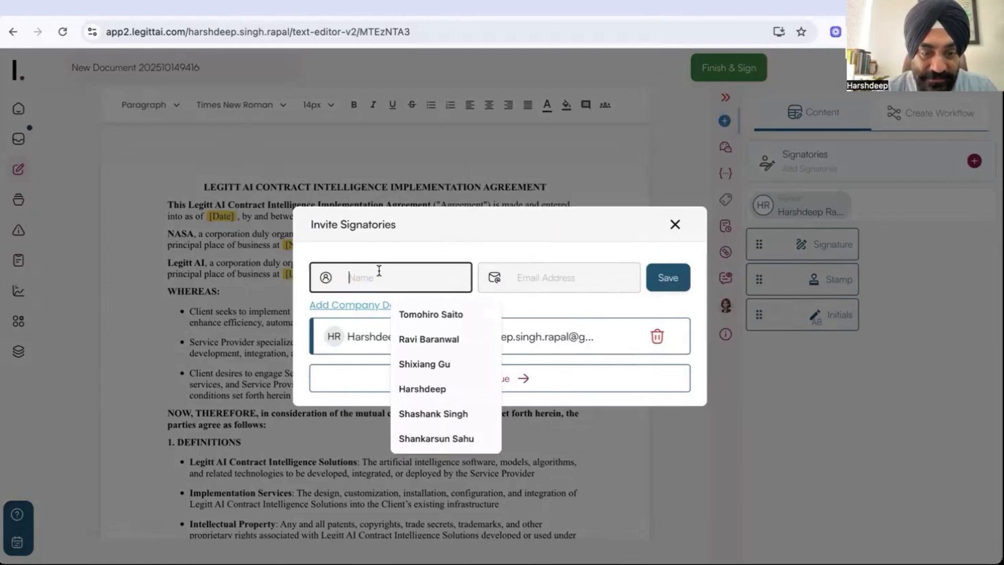
{"action": "left_click", "coordinate": [414, 340]}
{"action": "left_click", "coordinate": [379, 322]}
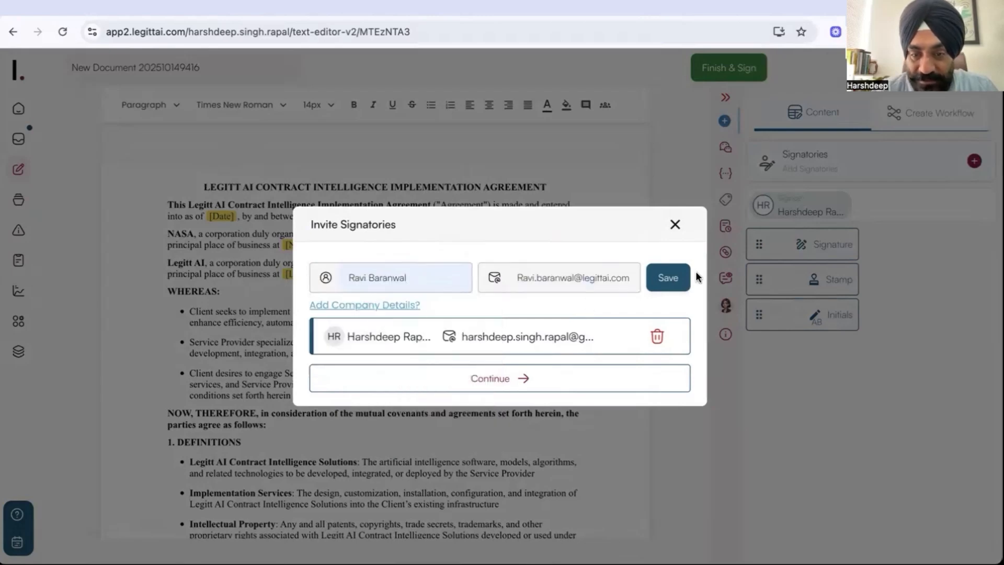
{"action": "left_click", "coordinate": [670, 272]}
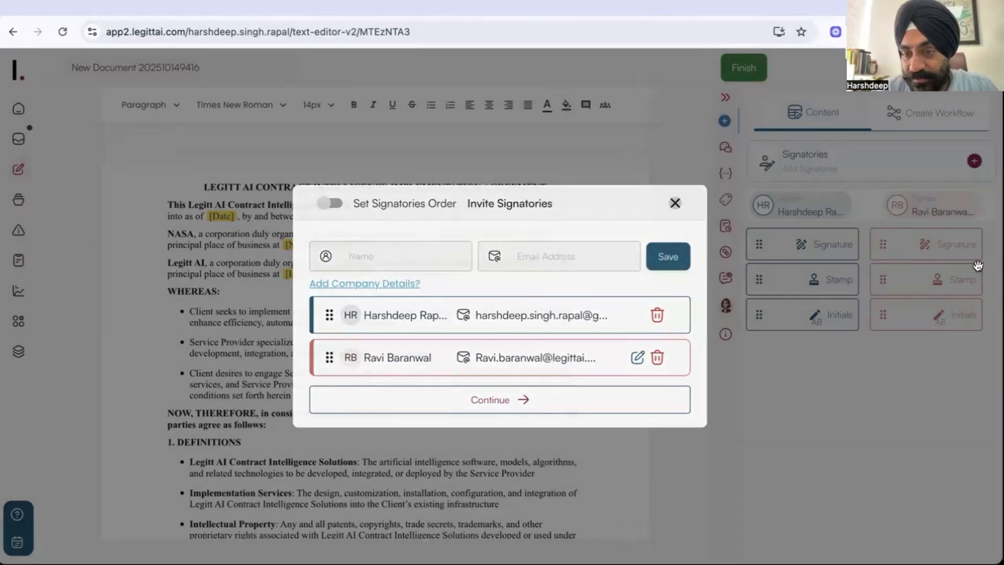
{"action": "left_click", "coordinate": [676, 203]}
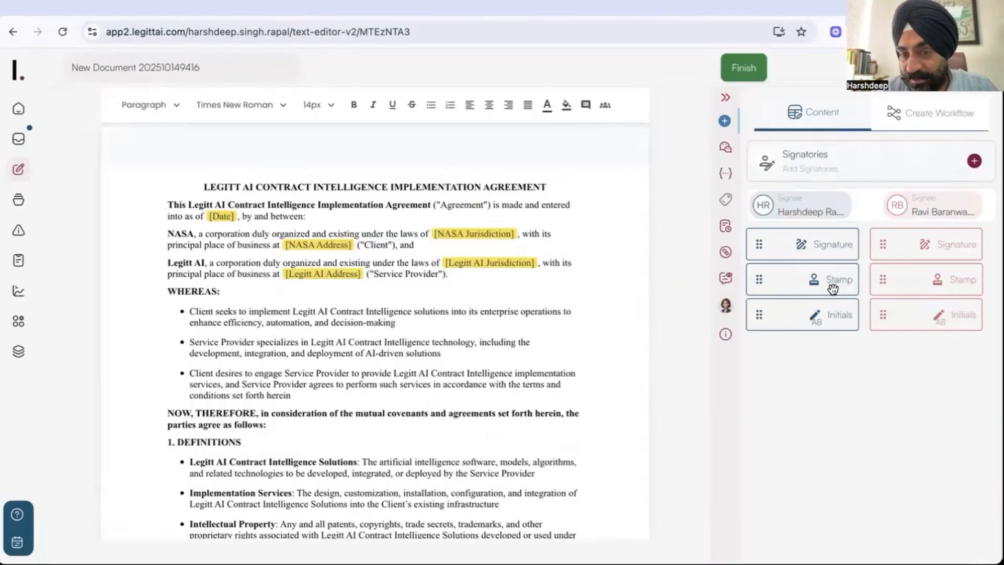
- Place a signature field for each of the two signatories side by side below the signature lines at the contract's end
{"action": "scroll", "coordinate": [556, 429], "scroll_direction": "down", "scroll_amount": 20}
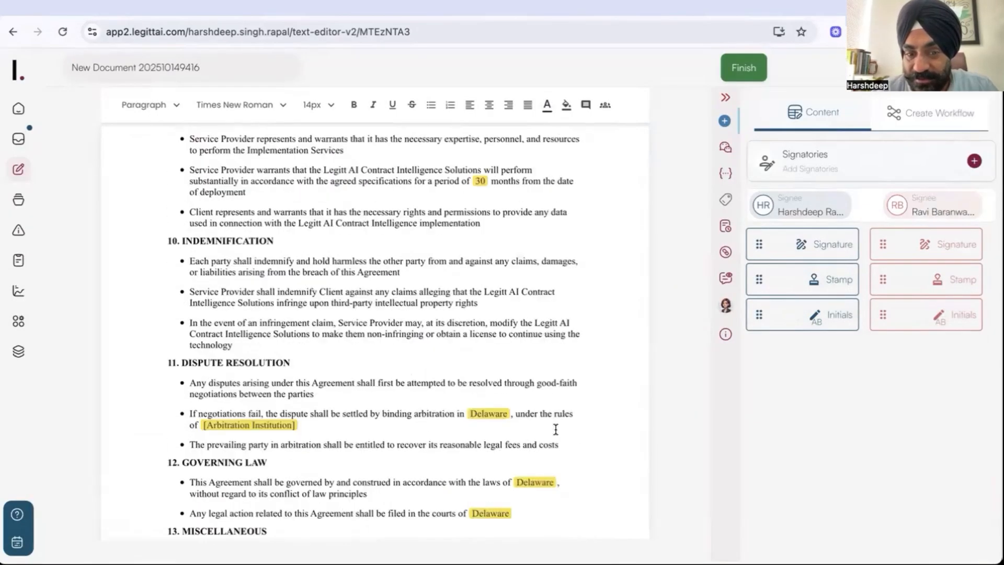
{"action": "mouse_move", "coordinate": [781, 242]}
{"action": "left_mouse_down"}
{"action": "mouse_move", "coordinate": [426, 431]}
{"action": "mouse_move", "coordinate": [350, 440]}
{"action": "mouse_move", "coordinate": [303, 485]}
{"action": "mouse_move", "coordinate": [297, 474]}
{"action": "left_mouse_up"}
{"action": "mouse_move", "coordinate": [917, 250]}
{"action": "left_mouse_down"}
{"action": "mouse_move", "coordinate": [422, 491]}
{"action": "mouse_move", "coordinate": [461, 496]}
{"action": "left_mouse_up"}
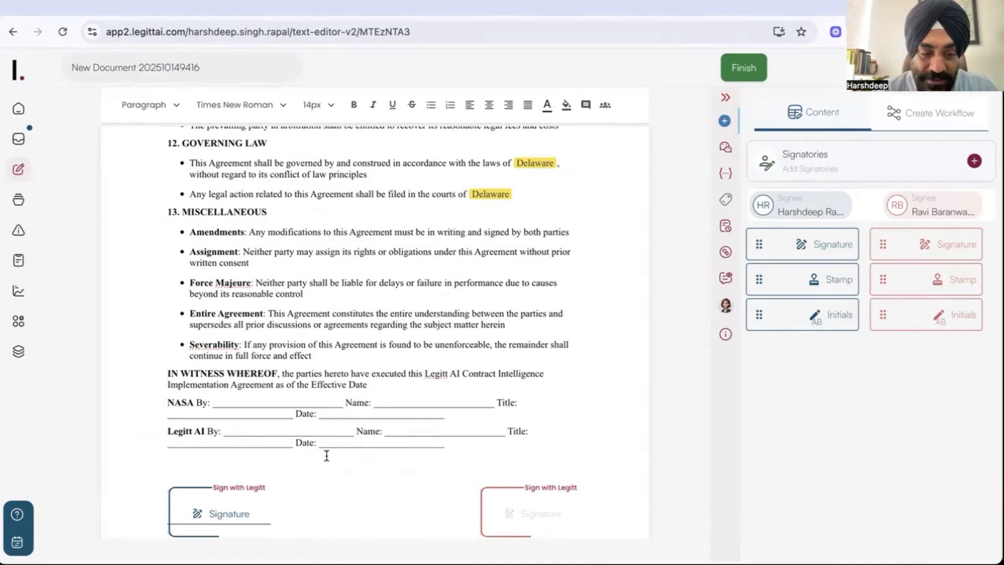
{"action": "scroll", "coordinate": [499, 296], "scroll_direction": "up", "scroll_amount": 5}
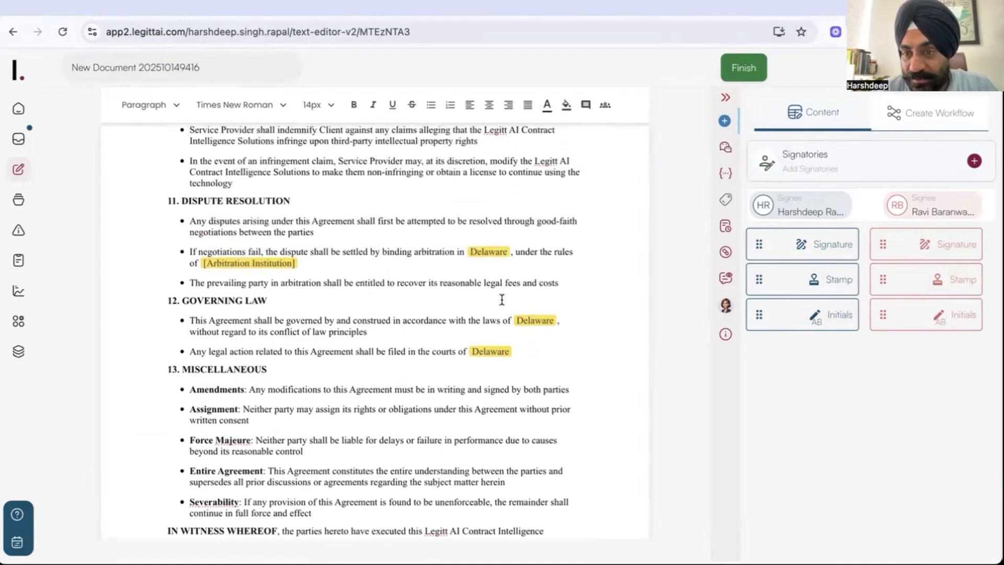
- Add a suggested contact to the contract's workflow as a collaborator with the Editor role, without approver rights, and review the Document Flow
{"action": "left_click", "coordinate": [939, 111]}
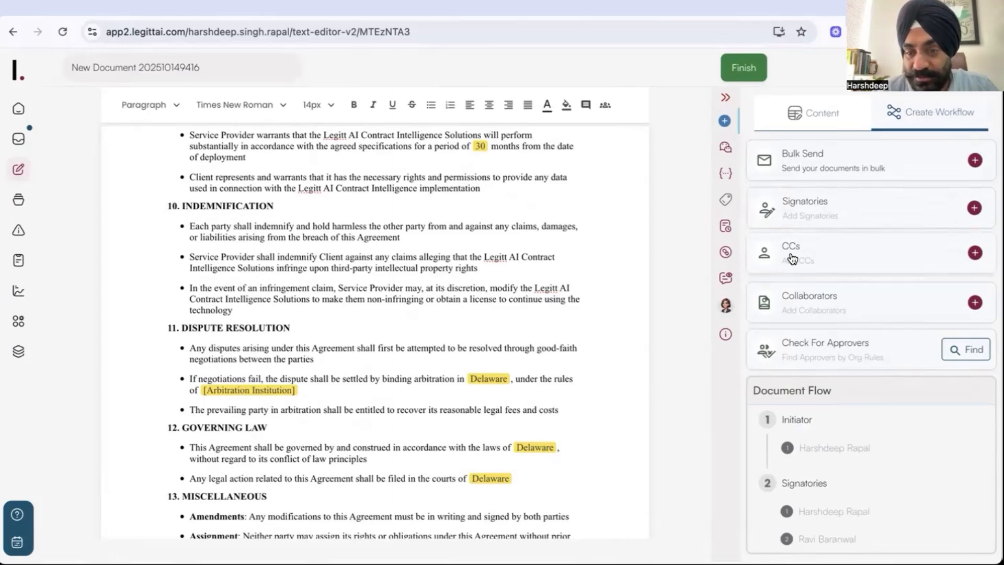
{"action": "left_click", "coordinate": [805, 304]}
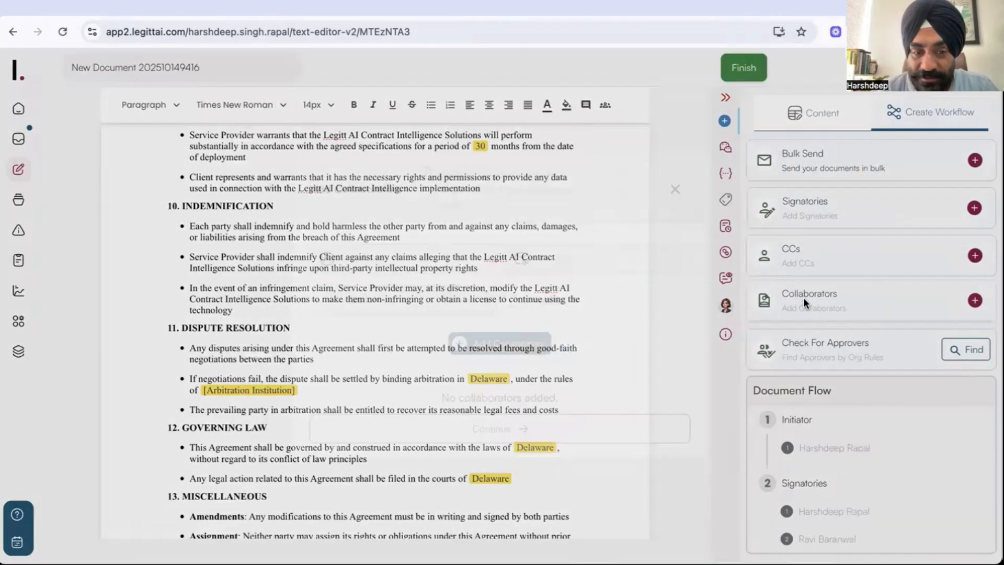
{"action": "left_click", "coordinate": [371, 263]}
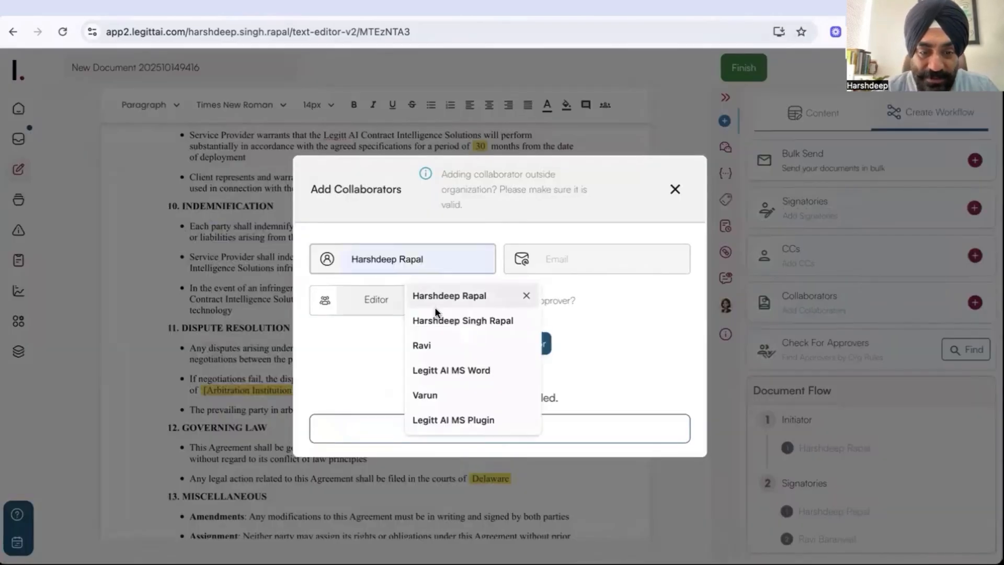
{"action": "left_click", "coordinate": [449, 394]}
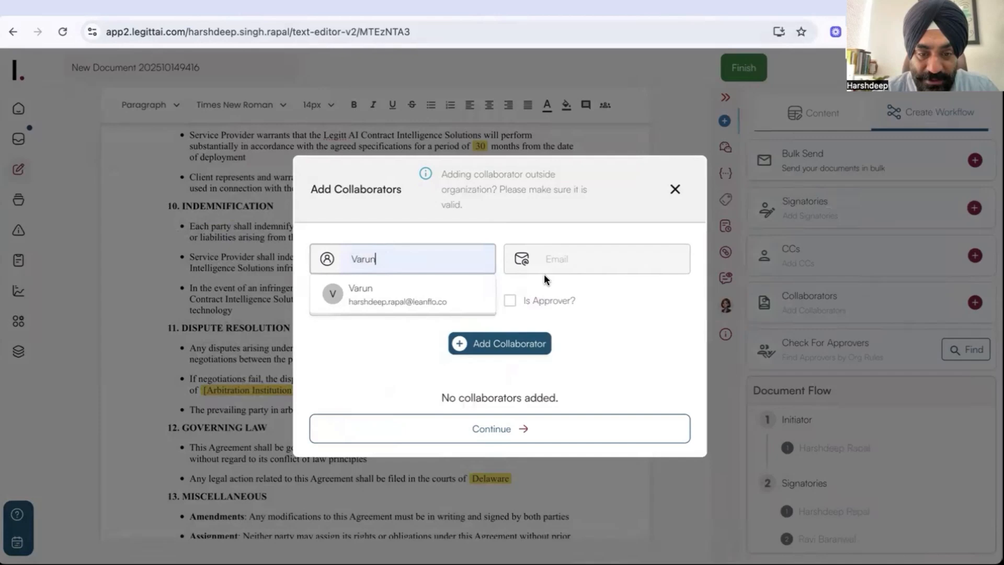
{"action": "left_click", "coordinate": [396, 296]}
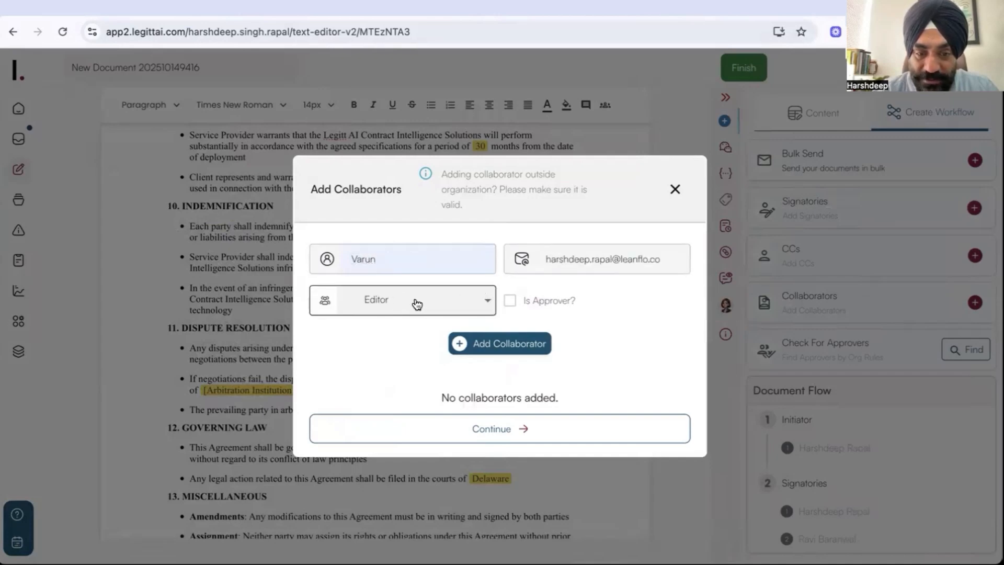
{"action": "left_click", "coordinate": [476, 299]}
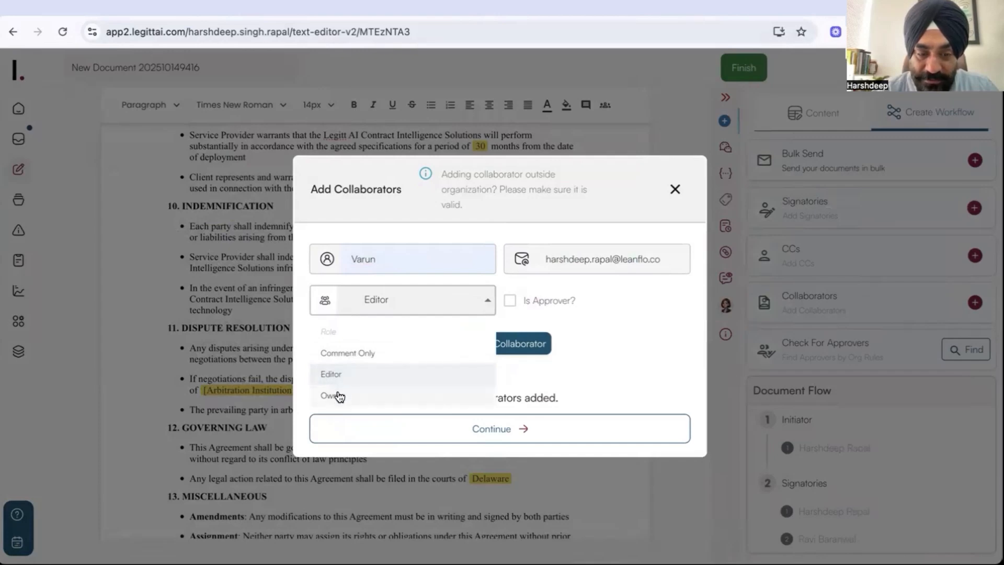
{"action": "left_click", "coordinate": [596, 309]}
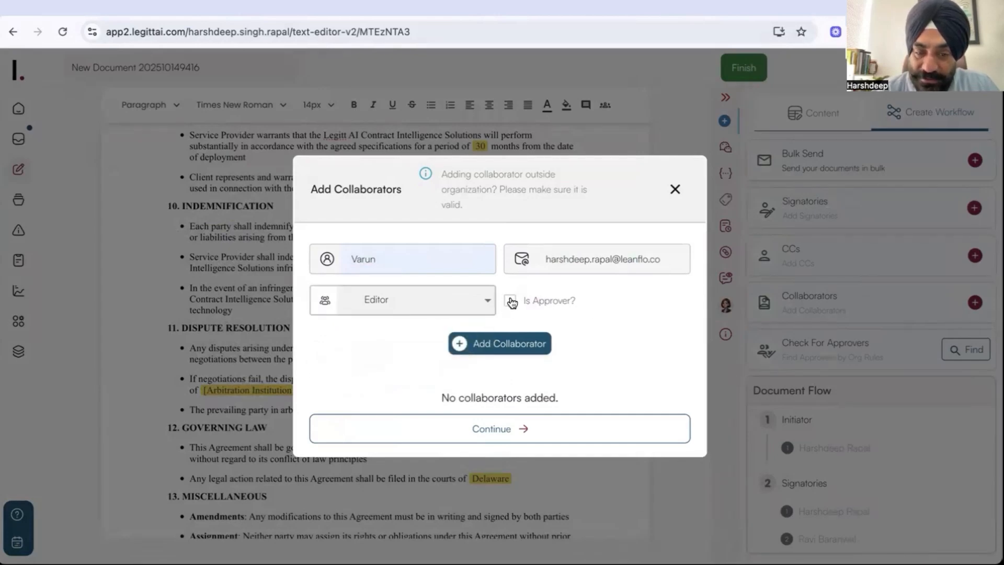
{"action": "left_click", "coordinate": [490, 347]}
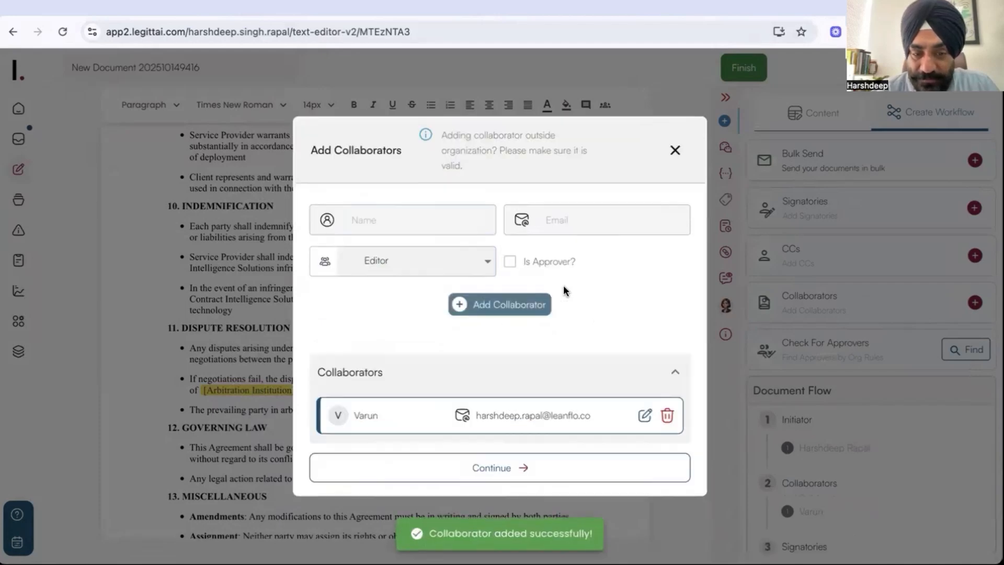
{"action": "left_click", "coordinate": [675, 150]}
{"action": "scroll", "coordinate": [809, 357], "scroll_direction": "down", "scroll_amount": 2}
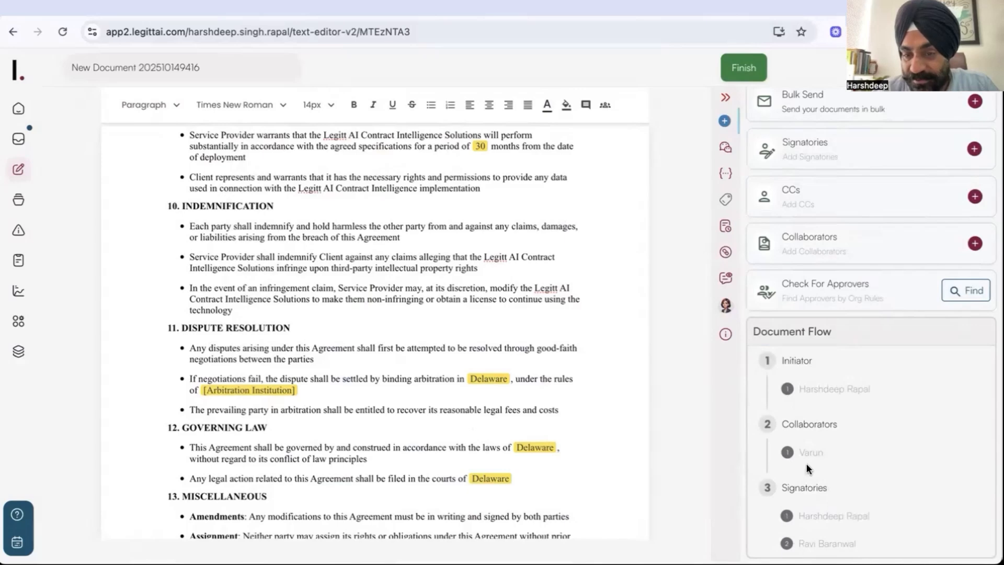
{"action": "scroll", "coordinate": [806, 463], "scroll_direction": "up", "scroll_amount": 2}
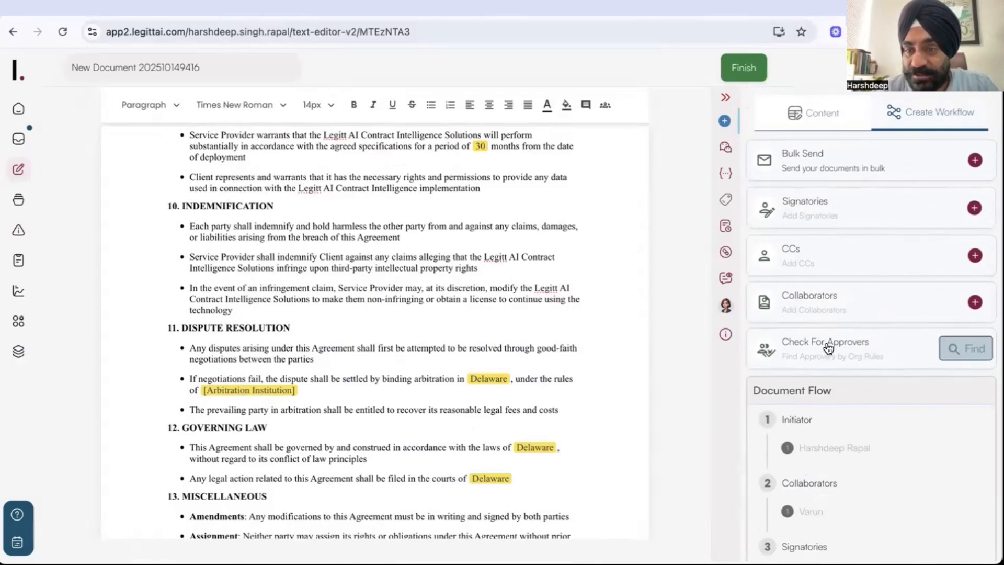
{"action": "scroll", "coordinate": [438, 292], "scroll_direction": "up", "scroll_amount": 15}
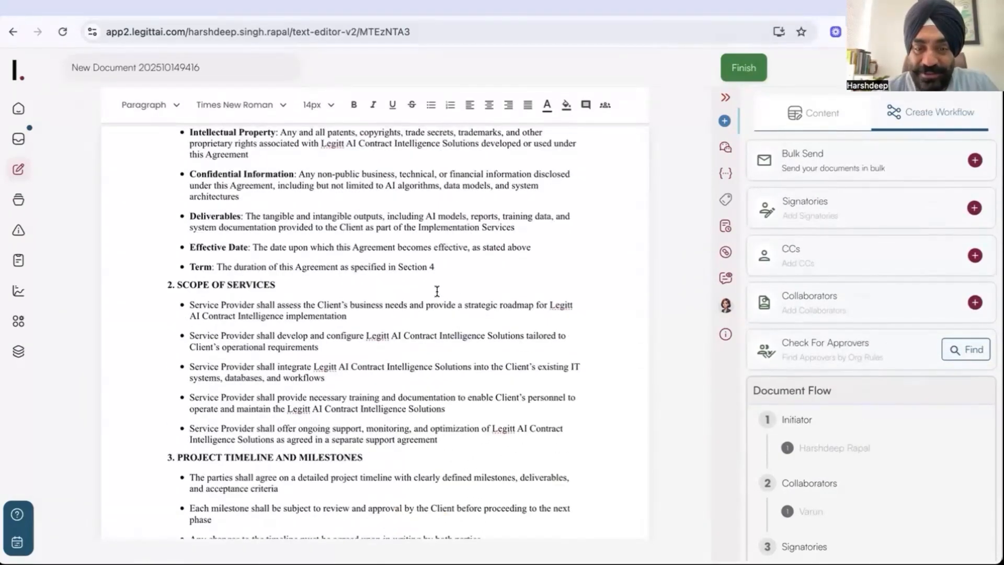
{"action": "scroll", "coordinate": [437, 291], "scroll_direction": "up", "scroll_amount": 5}
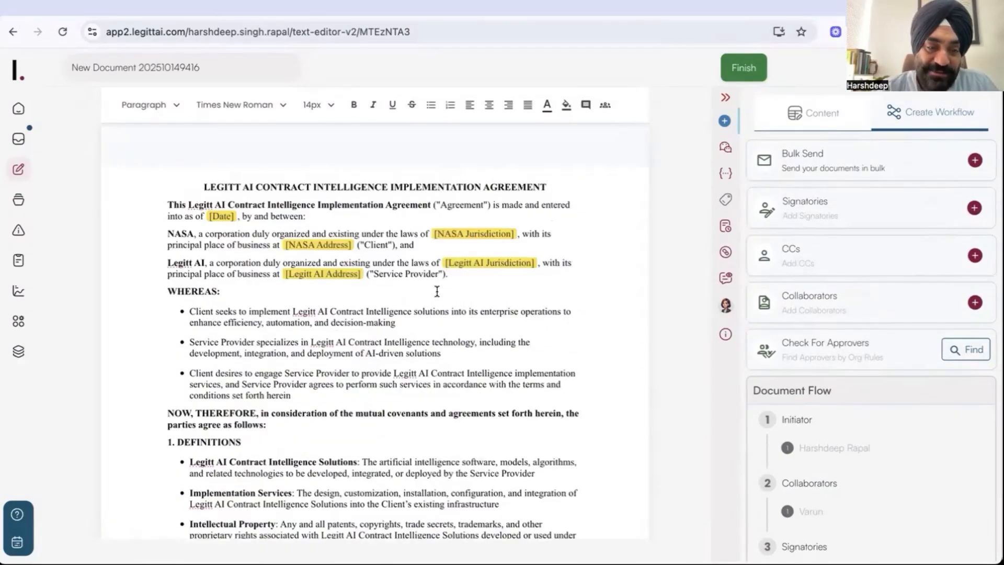
{"action": "scroll", "coordinate": [437, 292], "scroll_direction": "down", "scroll_amount": 3}
{"action": "scroll", "coordinate": [437, 292], "scroll_direction": "up", "scroll_amount": 3}
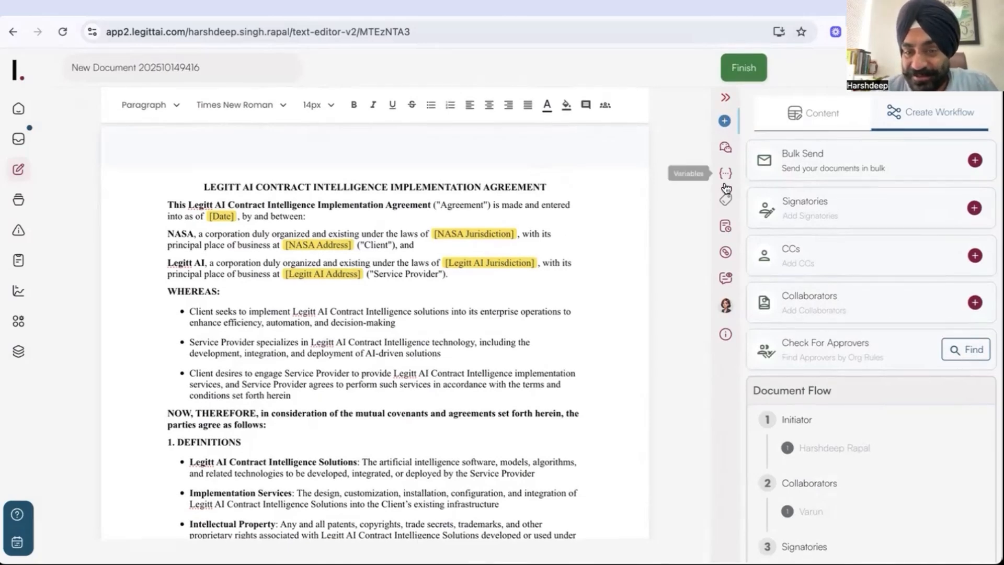
- Open the contract's Deal Room and look at the recipient options for a new chat, without starting one
{"action": "left_click", "coordinate": [727, 149]}
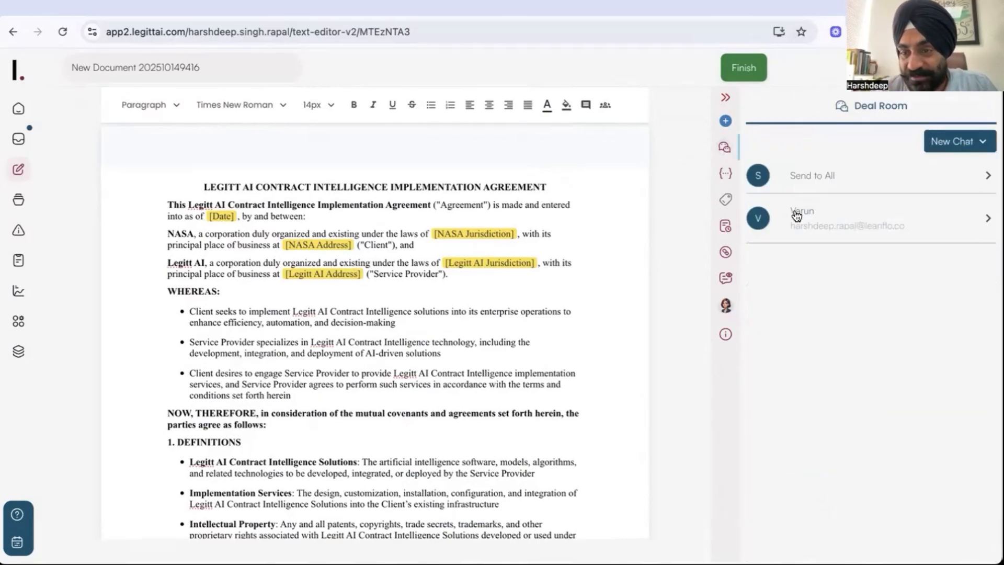
{"action": "left_click", "coordinate": [947, 143]}
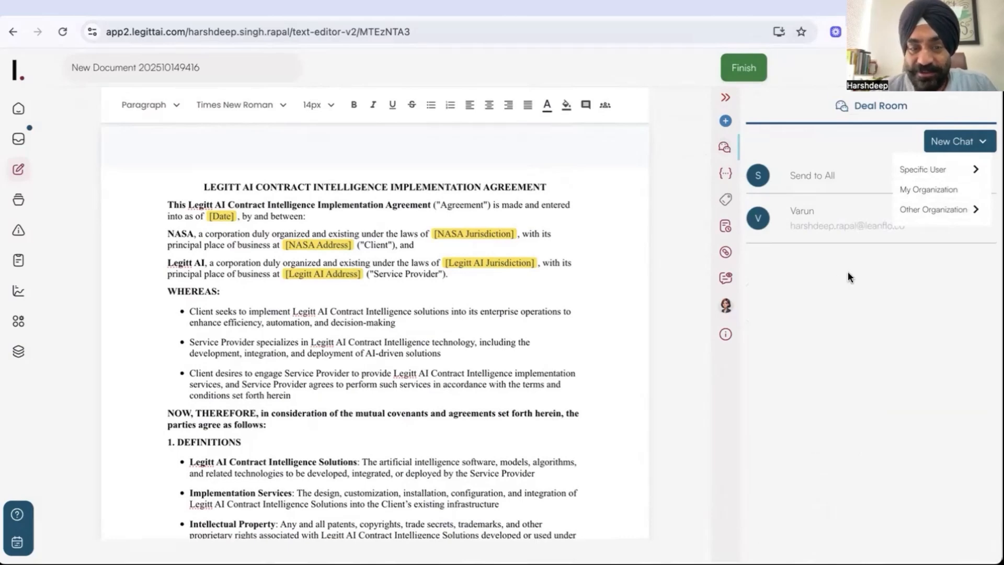
{"action": "left_click", "coordinate": [424, 256]}
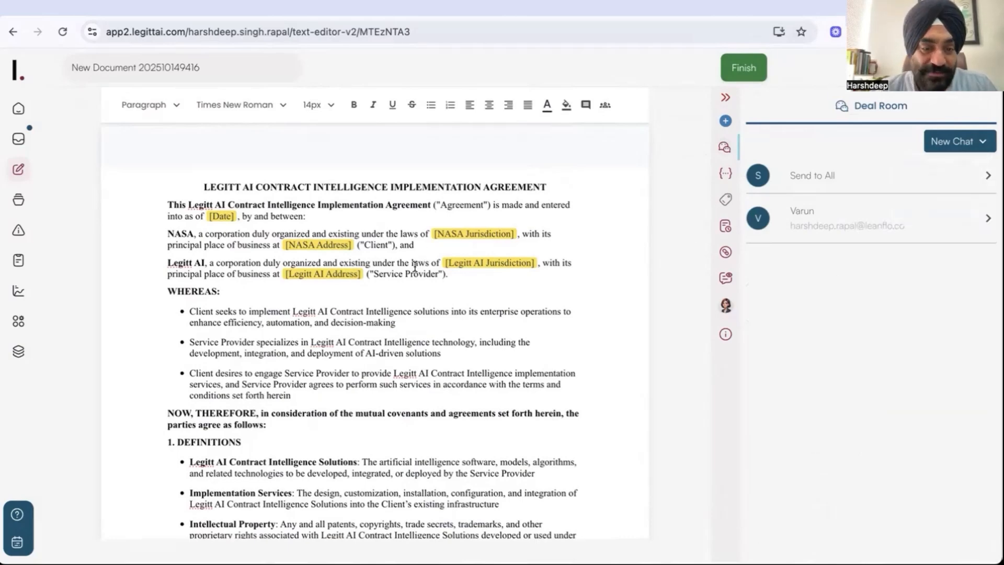
{"action": "left_click", "coordinate": [395, 234]}
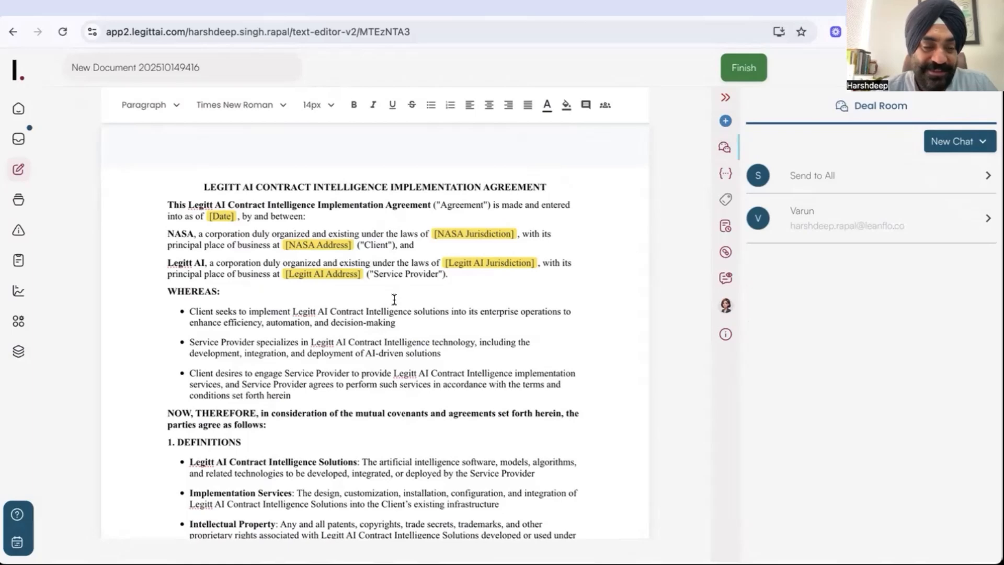